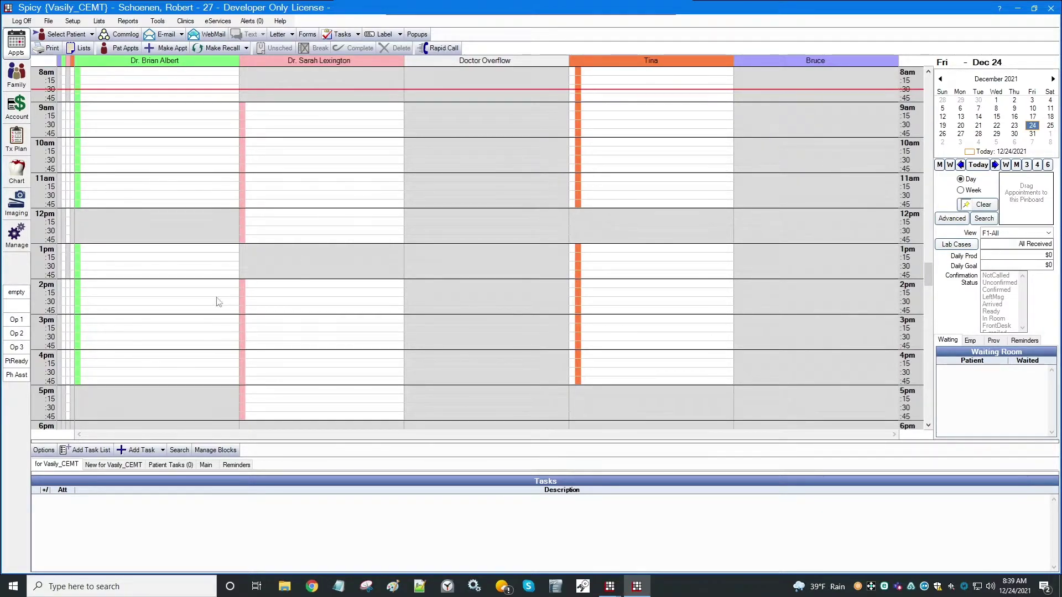
Open the Manage module preferences from the Setup menu
left_click(73, 22)
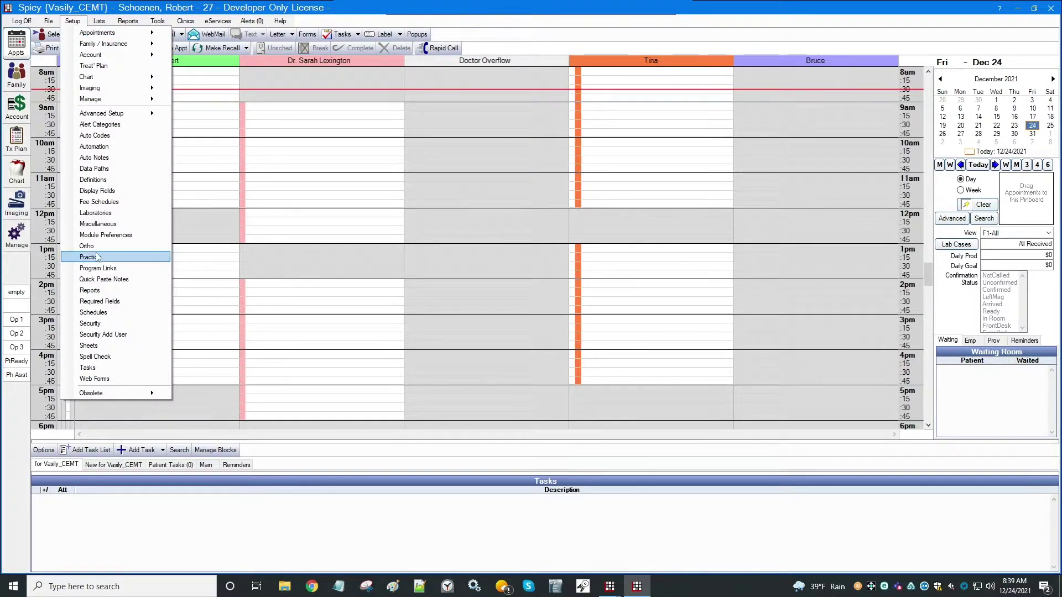
mouse_move(88, 101)
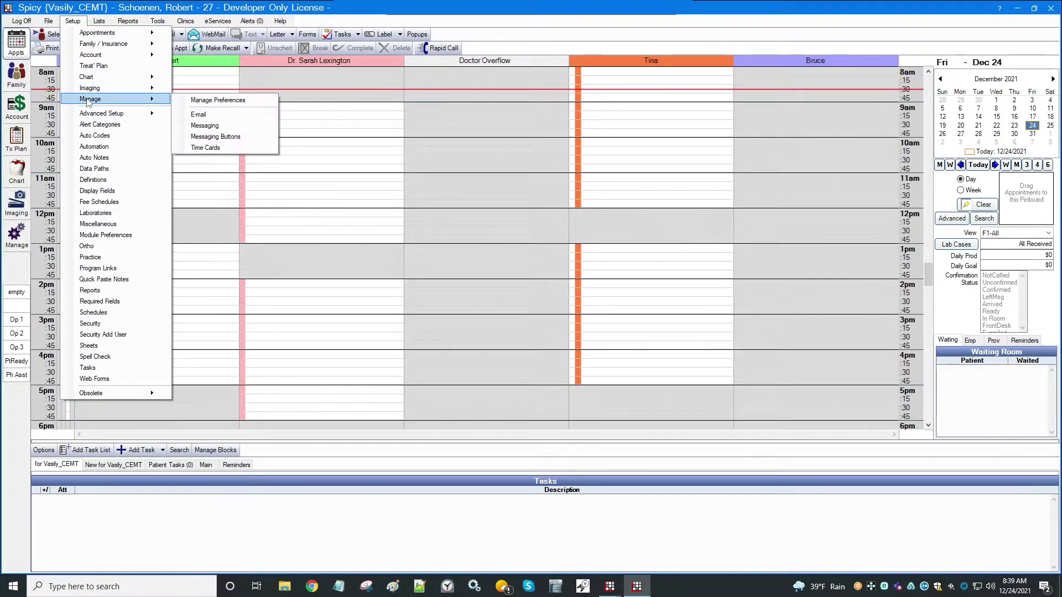
left_click(225, 102)
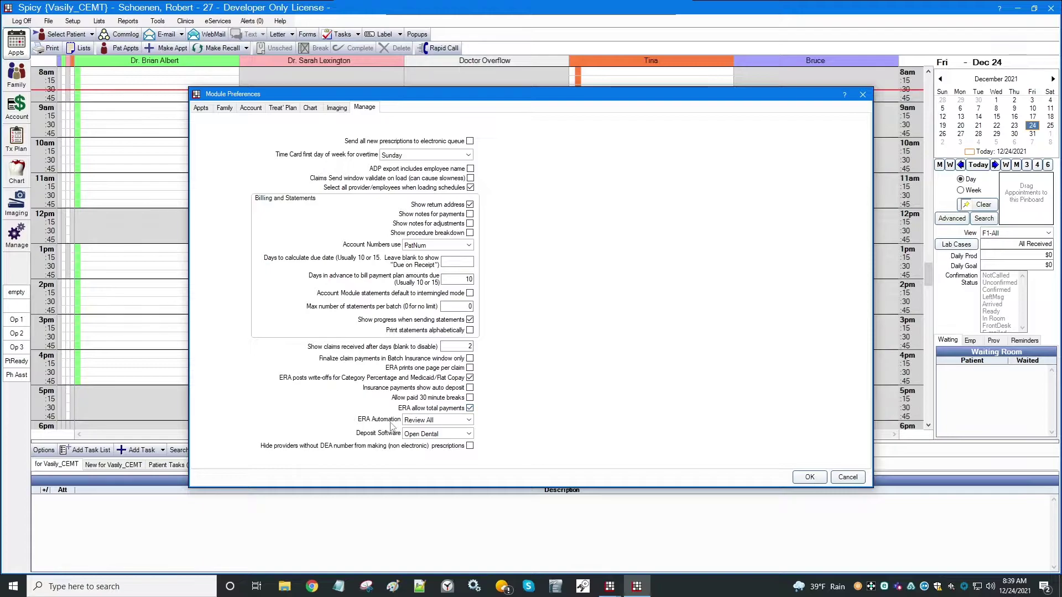
Try Semi-automatic for ERA Automation, then set it back to Review All
left_click(469, 420)
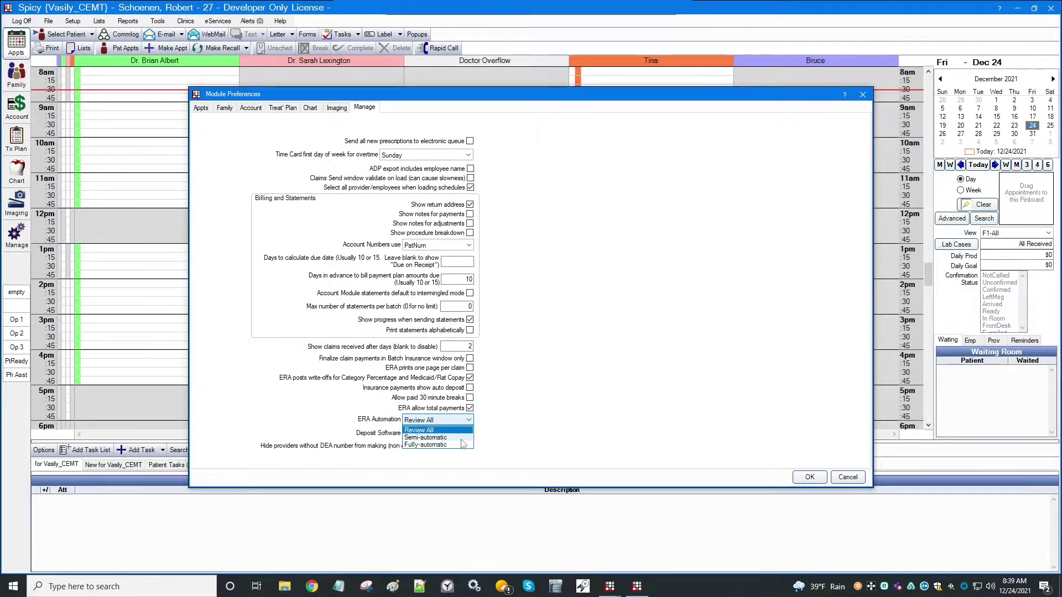
left_click(462, 439)
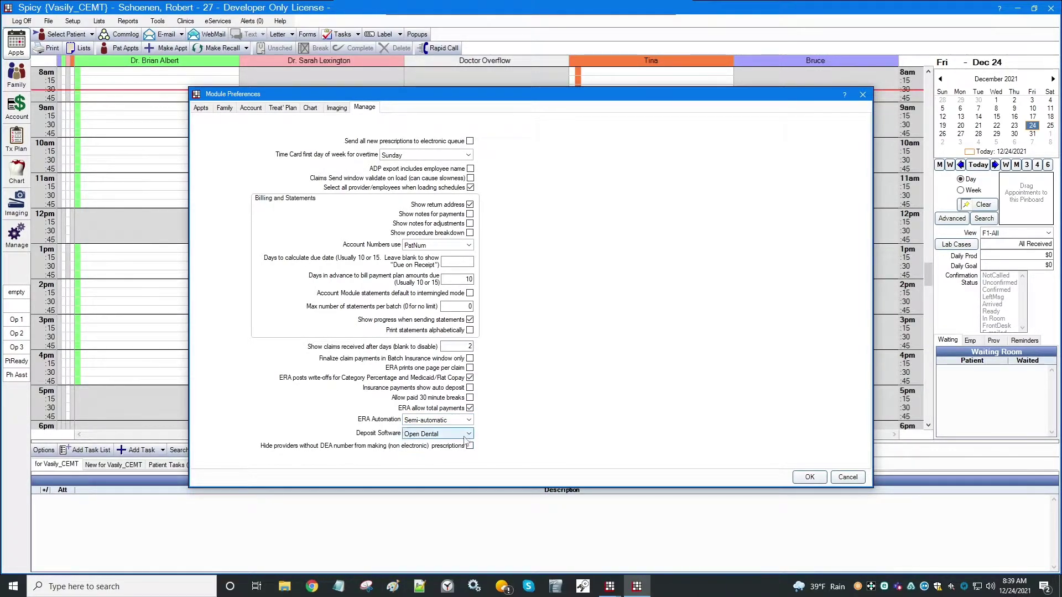
left_click(462, 420)
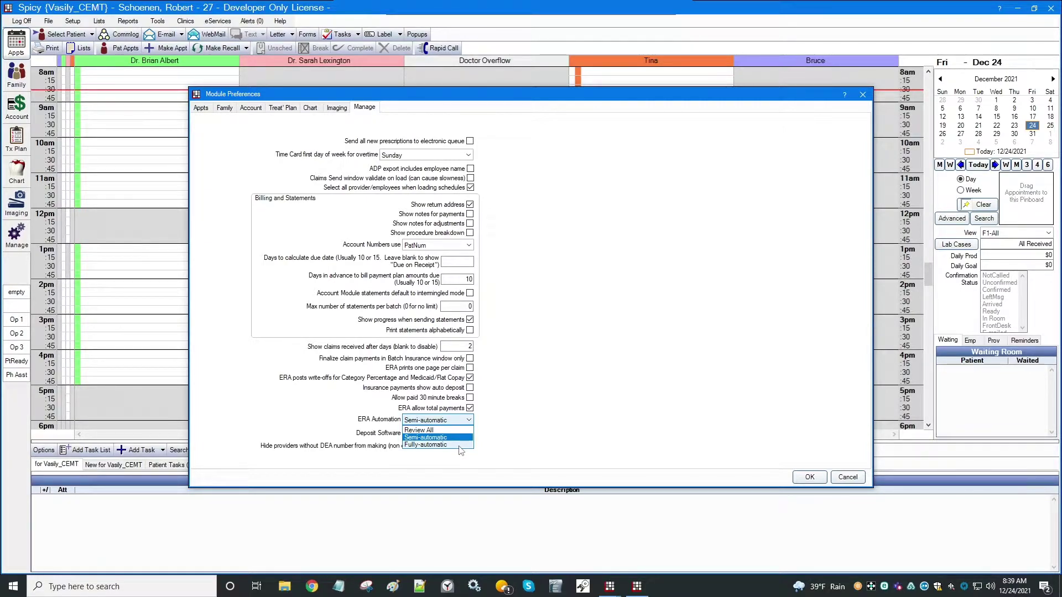
left_click(443, 430)
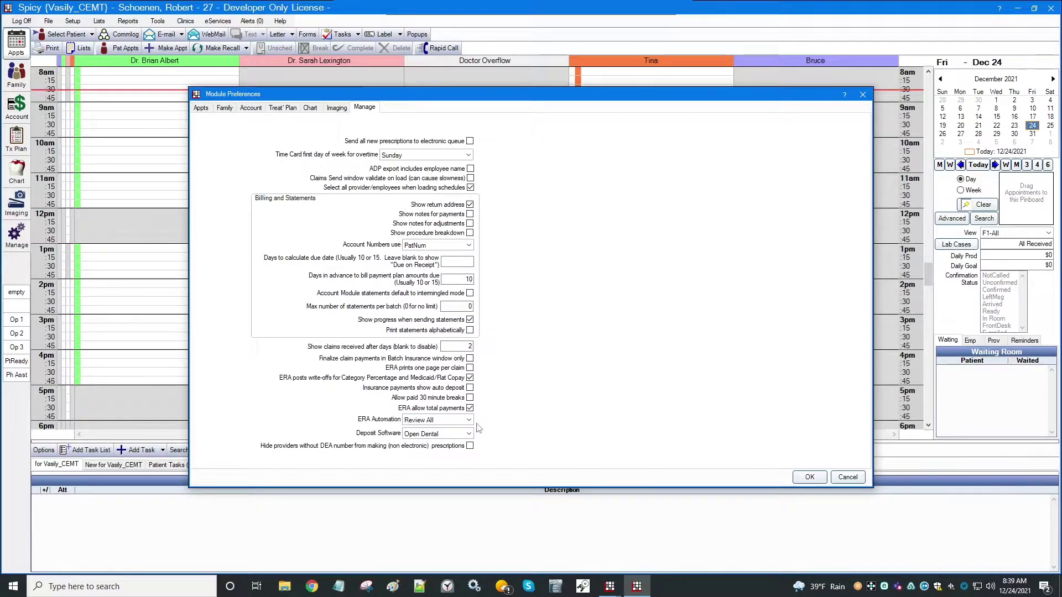
Save the preferences, switch to the Manage module and check the still-empty ERA list
left_click(810, 478)
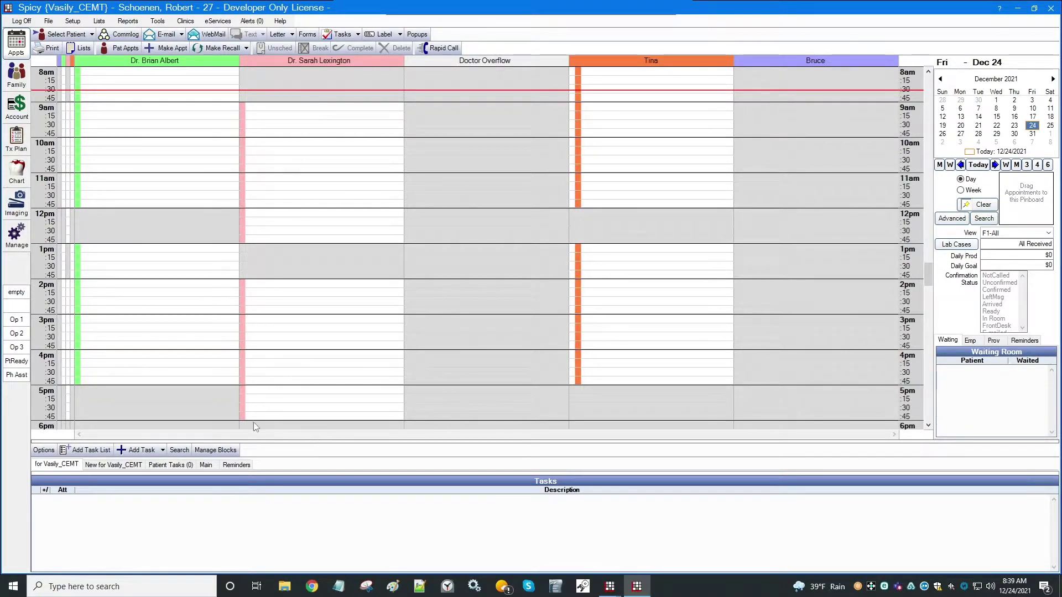
left_click(16, 235)
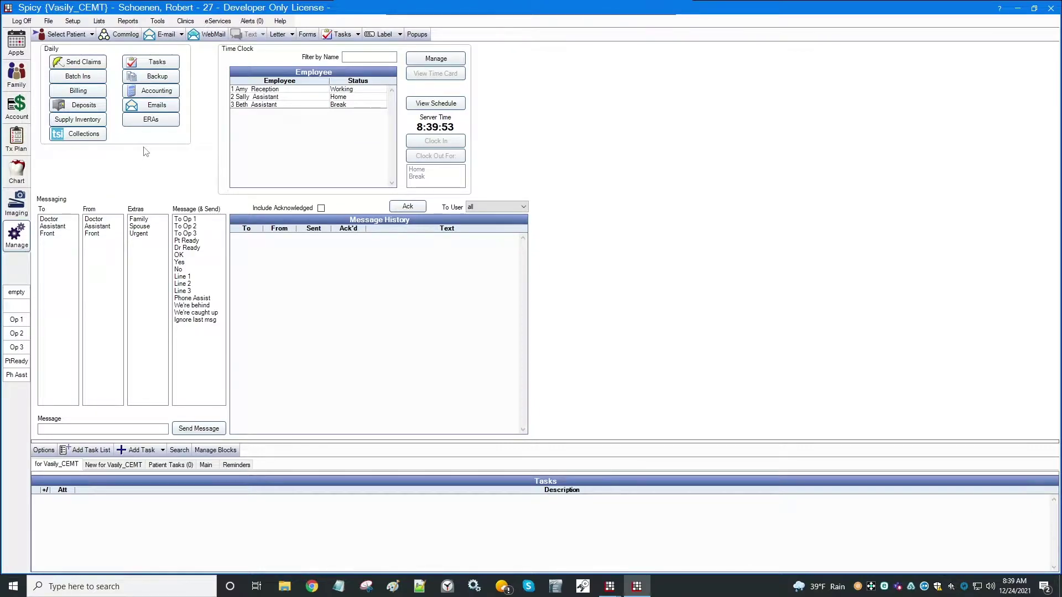
left_click(157, 121)
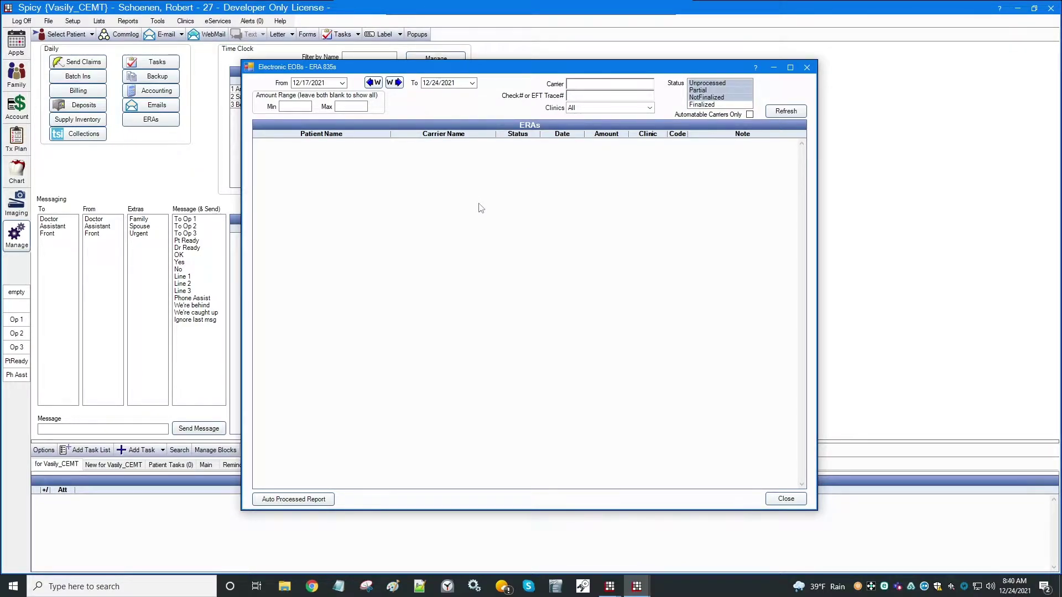
left_click(786, 499)
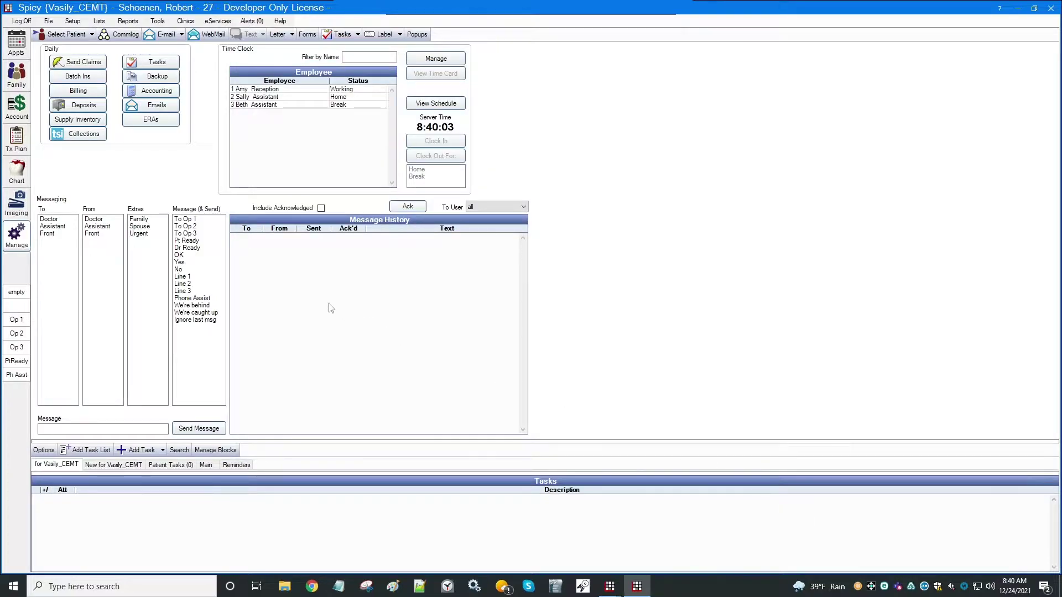
Review the five claims waiting to send and the ClaimConnect e-claim reports
left_click(90, 63)
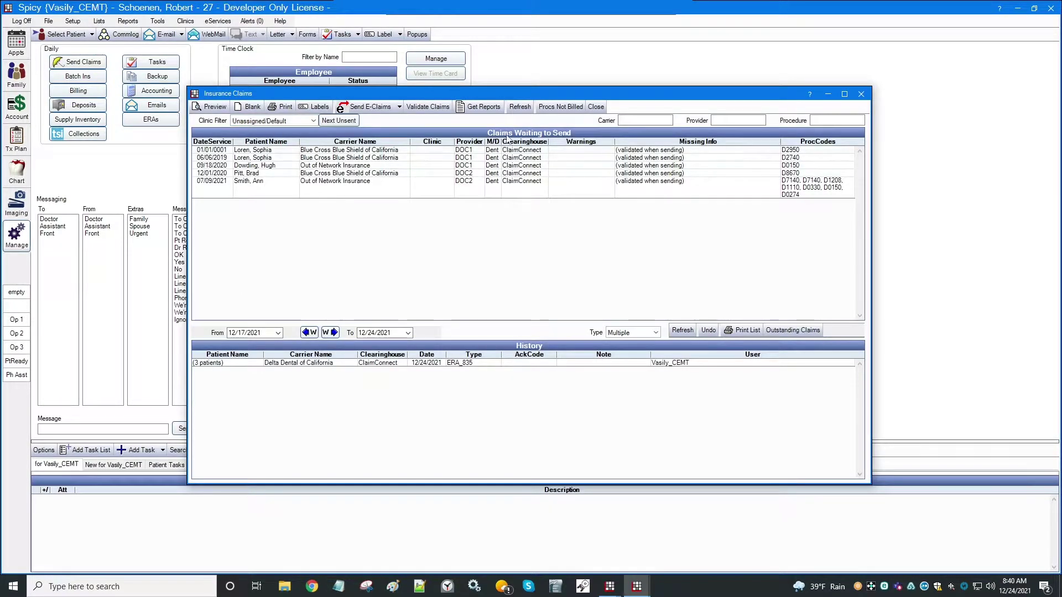
left_click(481, 110)
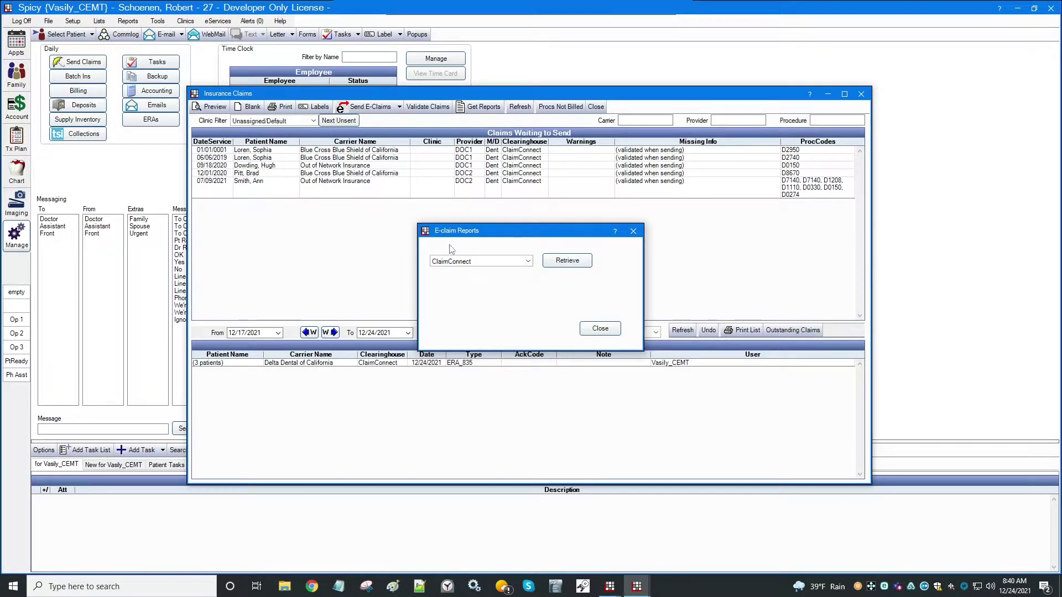
left_click(600, 328)
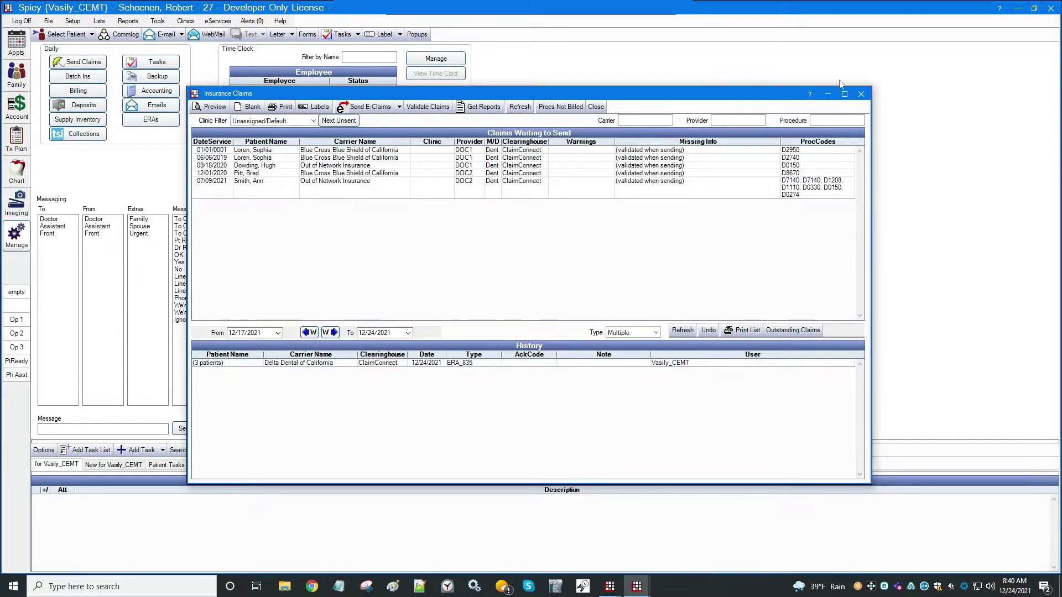
Close Insurance Claims and reopen the ERA list showing the 330.00 Delta Dental of California ERA
left_click(861, 94)
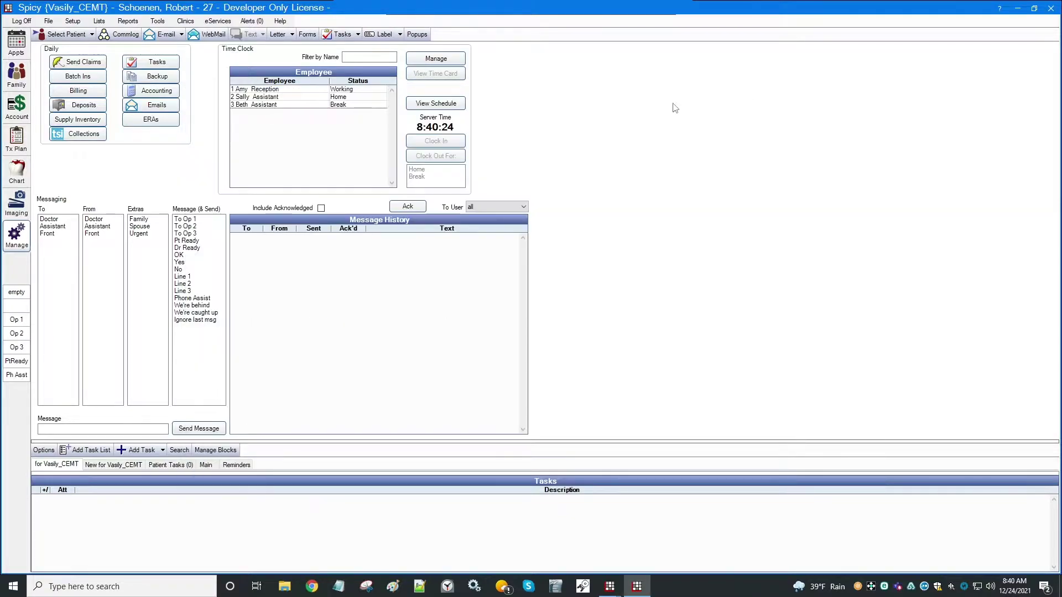
left_click(150, 119)
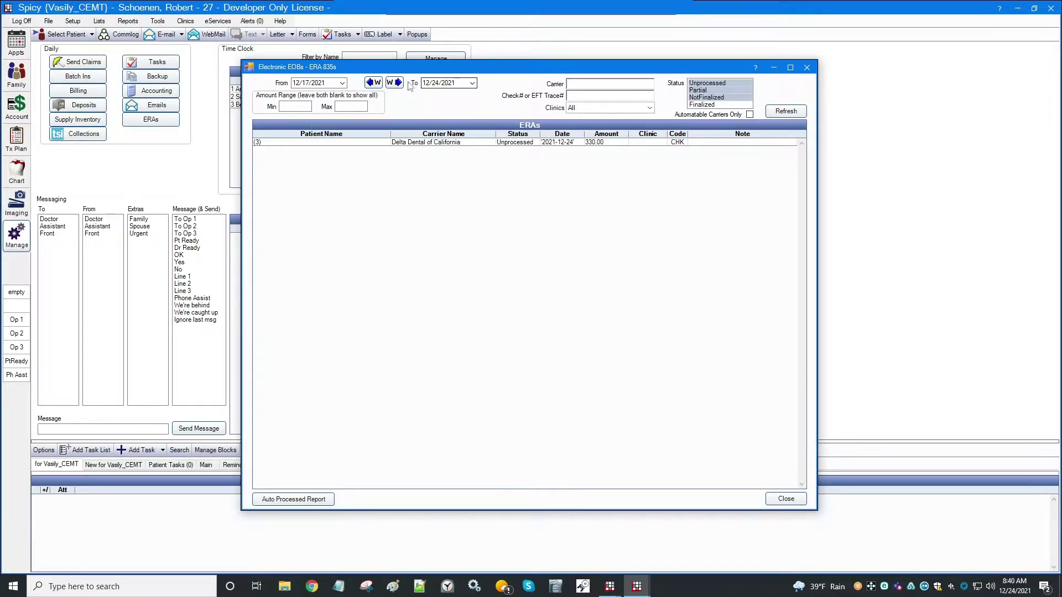
Open the Delta Dental ERA and verify payments for all three claims, including the denied 91.00 one
double_click(496, 143)
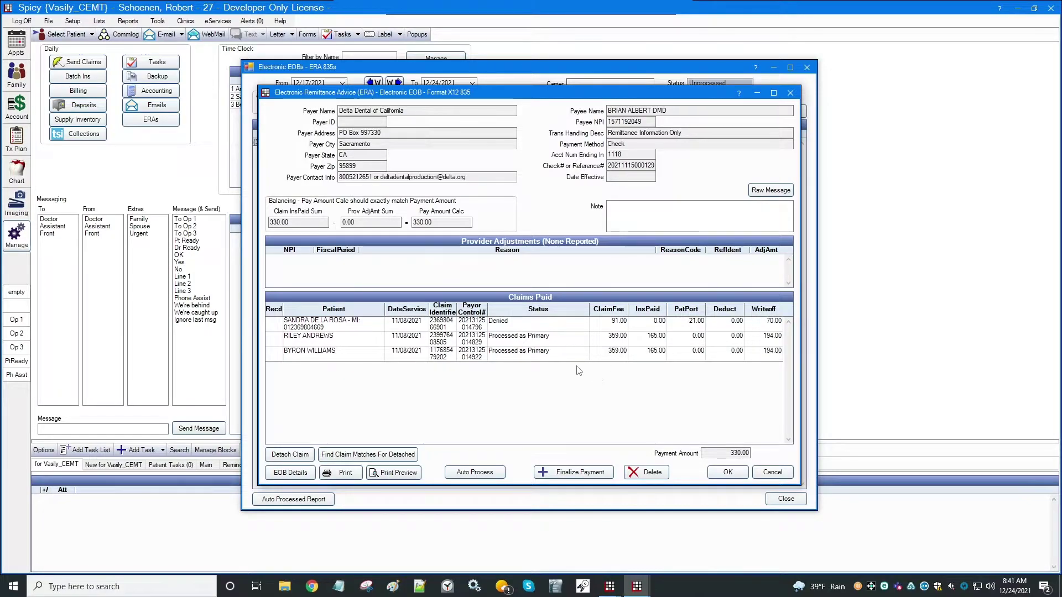
left_click(537, 359)
double_click(536, 357)
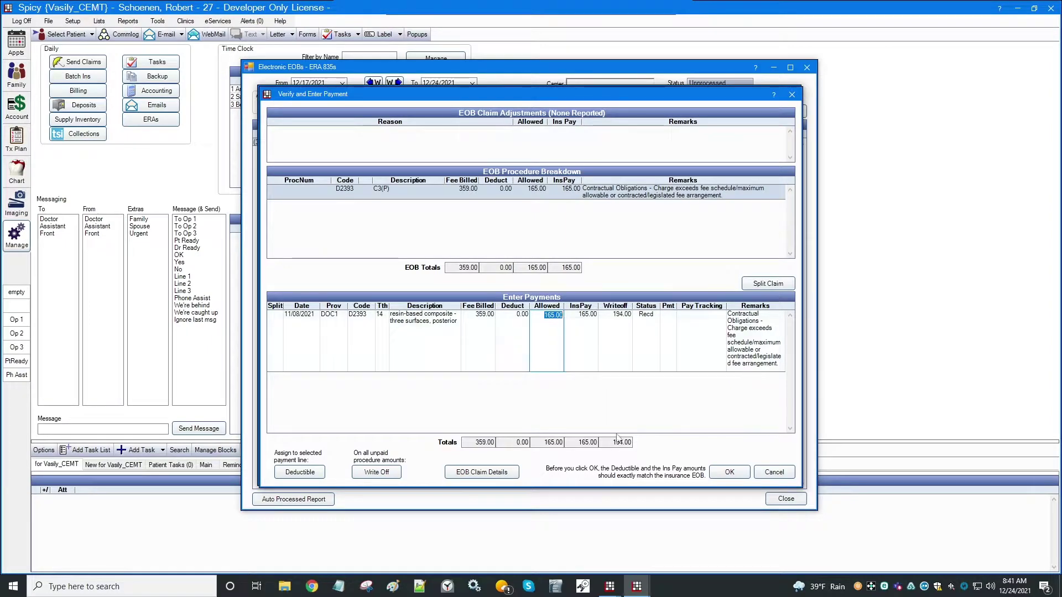
left_click(731, 473)
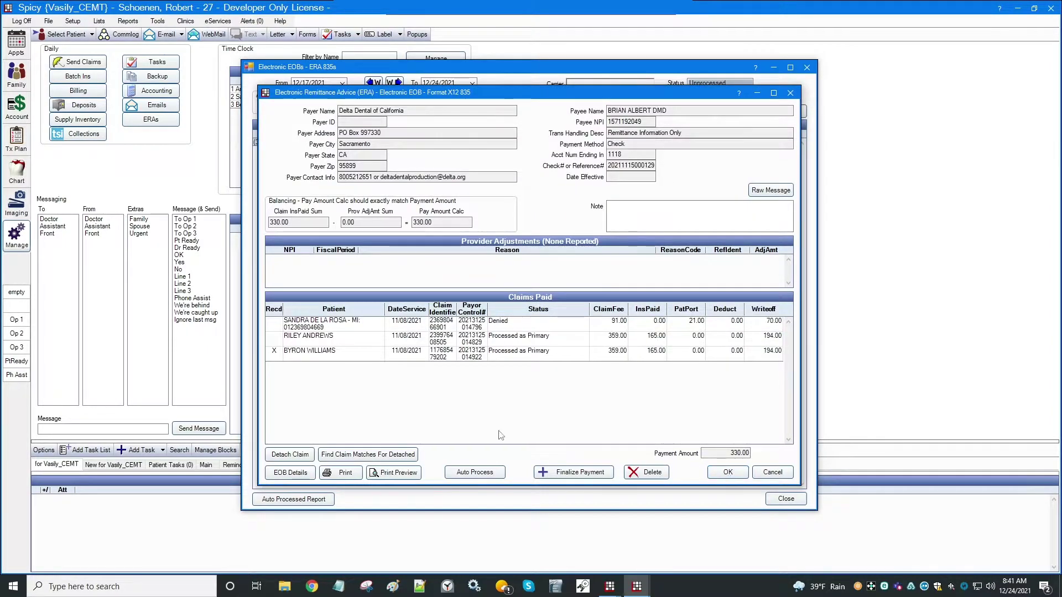
left_click(274, 351)
double_click(532, 340)
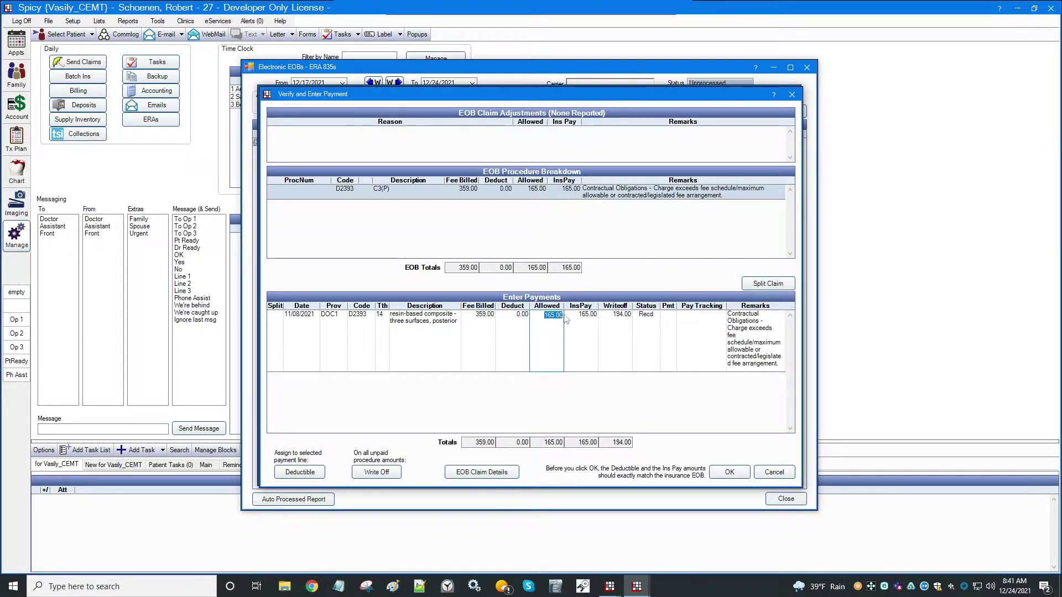
left_click(731, 473)
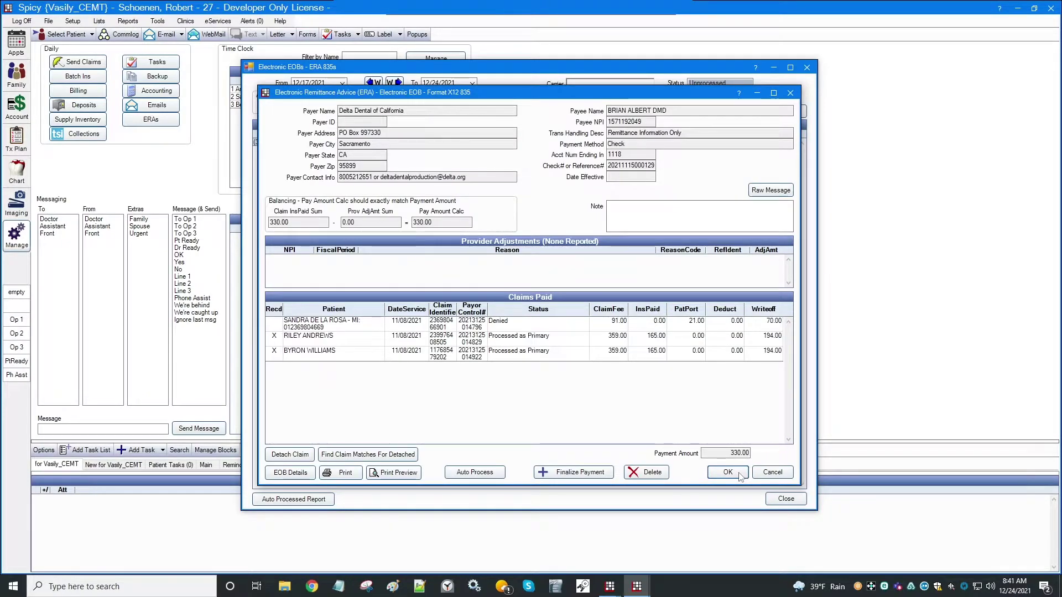
left_click(408, 328)
double_click(408, 328)
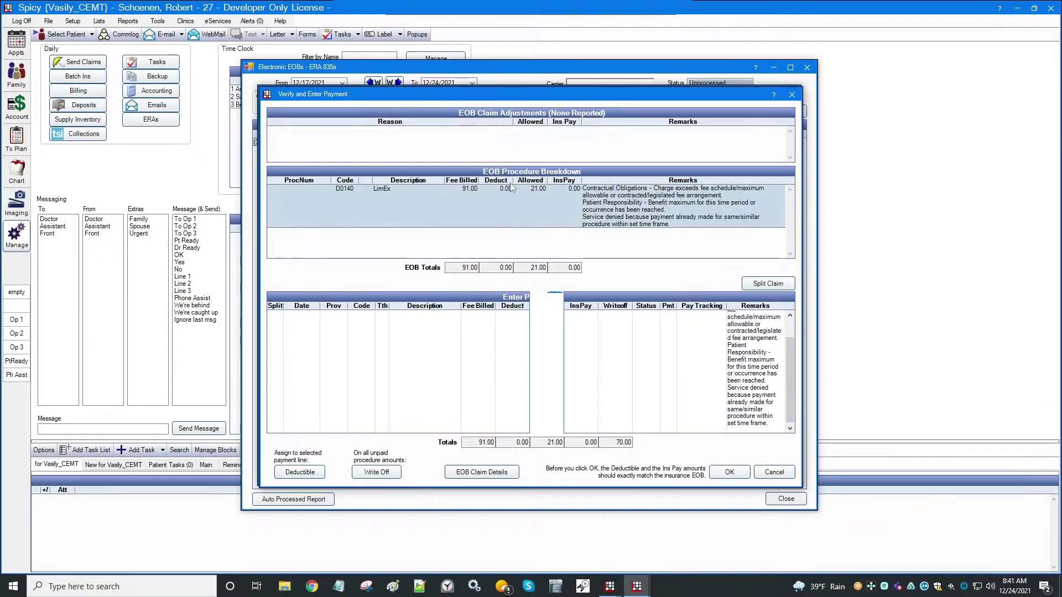
left_click(730, 473)
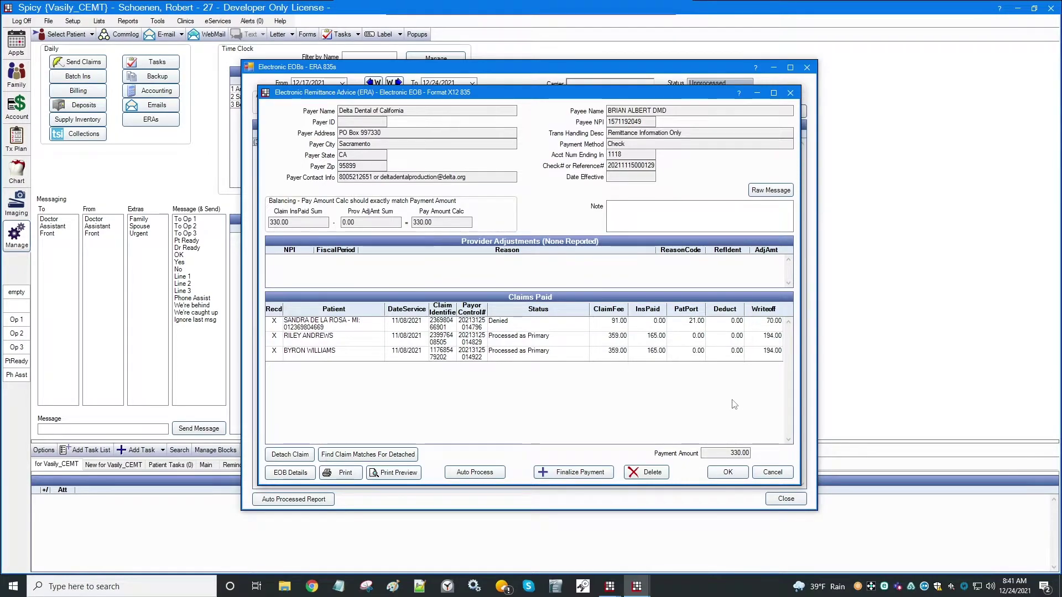
Finalize the ERA into an insurance payment and save it
left_click(591, 474)
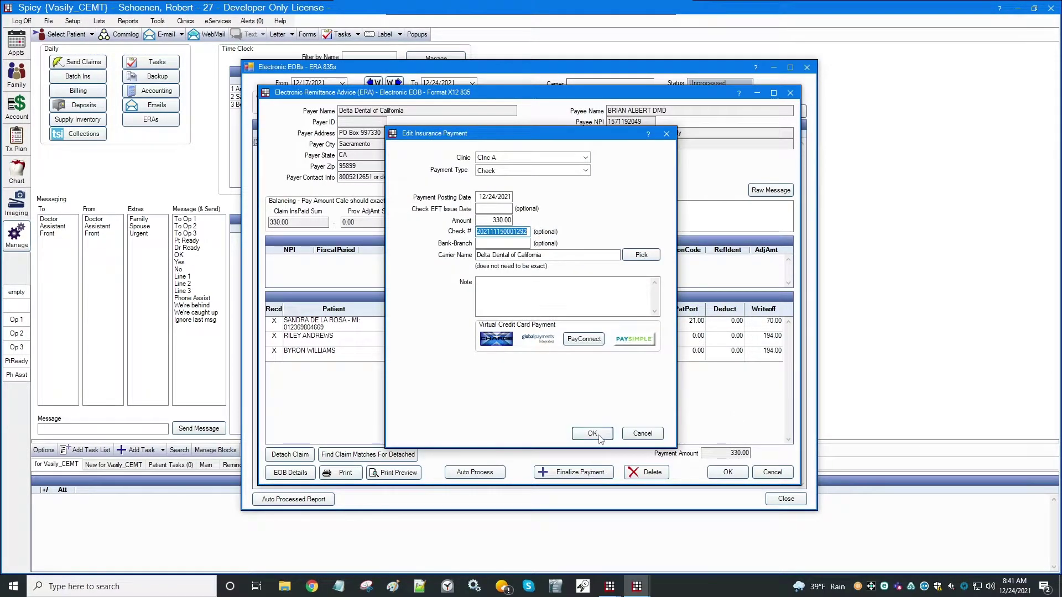
left_click(601, 437)
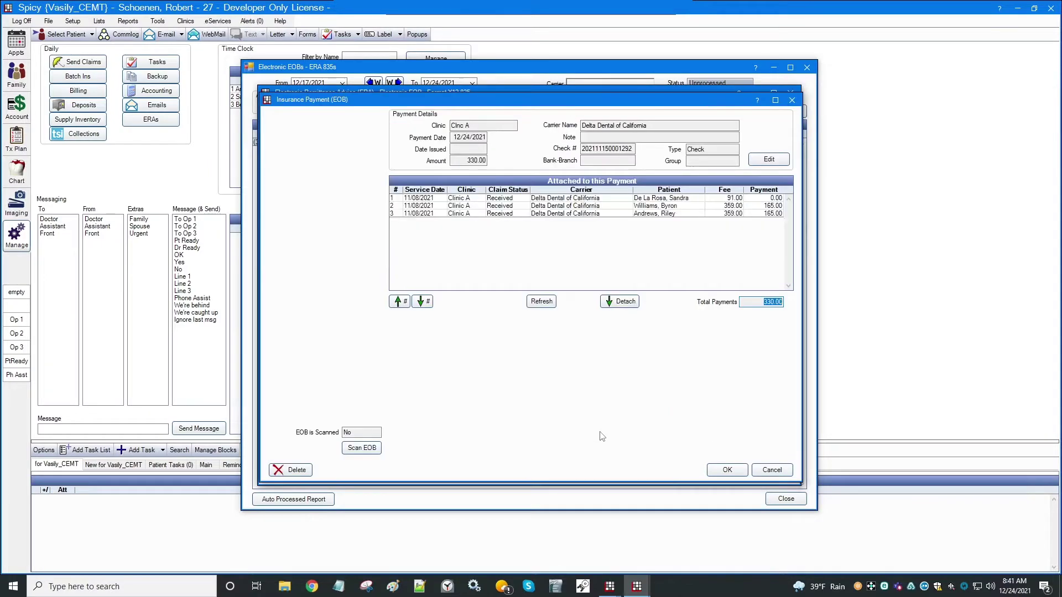
left_click(727, 470)
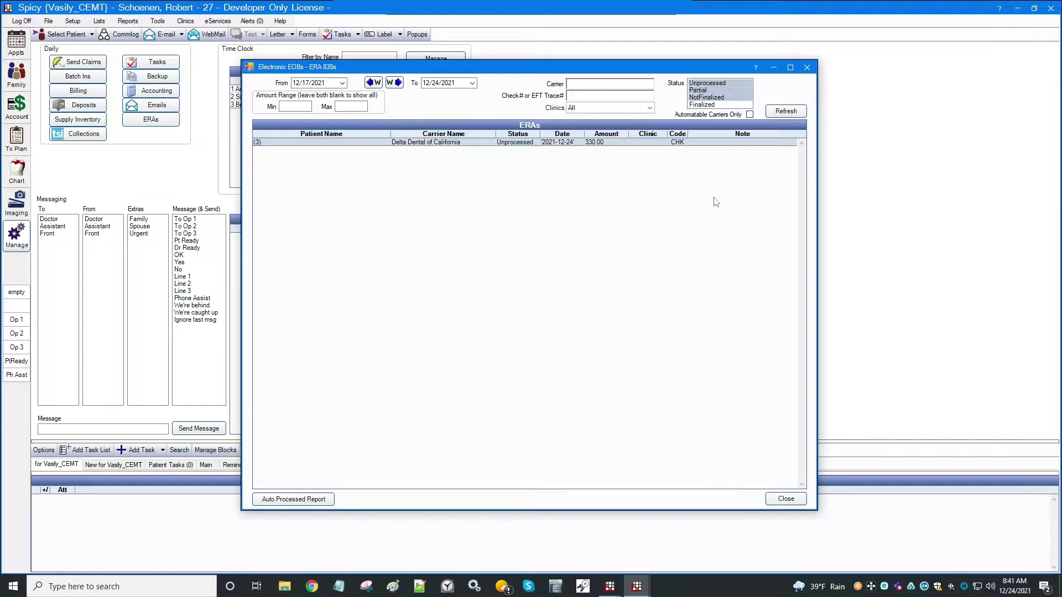
Refresh the ERA list and filter it to show only Finalized ERAs
left_click(775, 112)
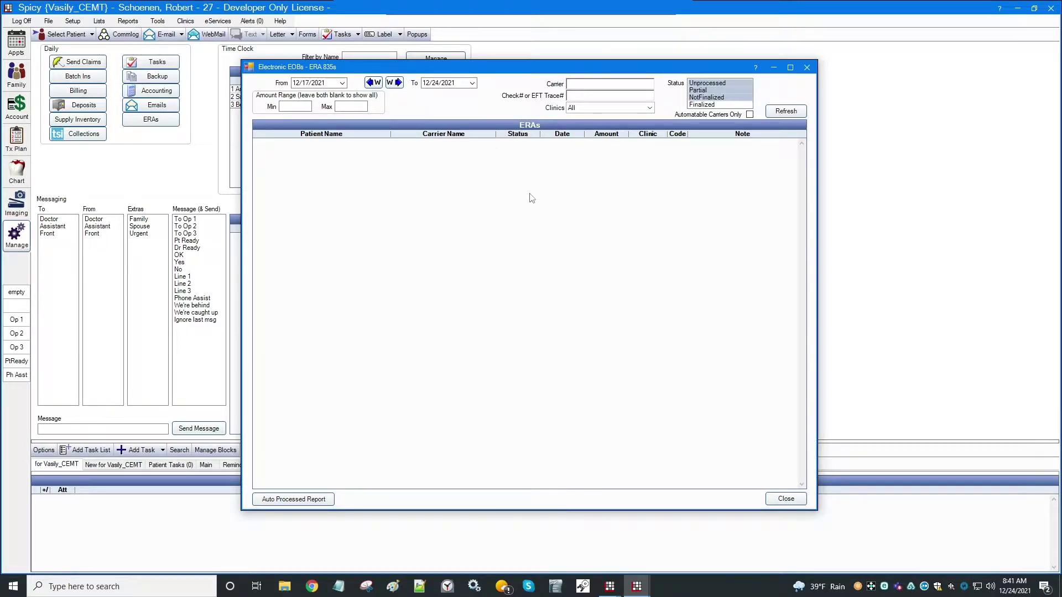
left_click(704, 105)
left_click(705, 105)
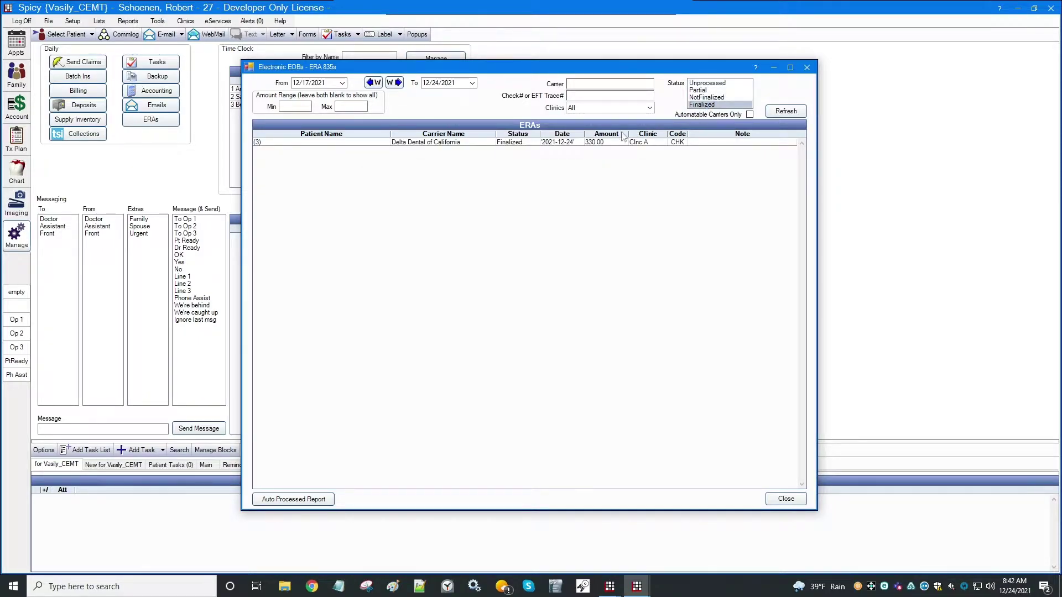
left_click(786, 111)
Close the ERA list and save ERA Automation as Semi-automatic in Manage module preferences
left_click(787, 500)
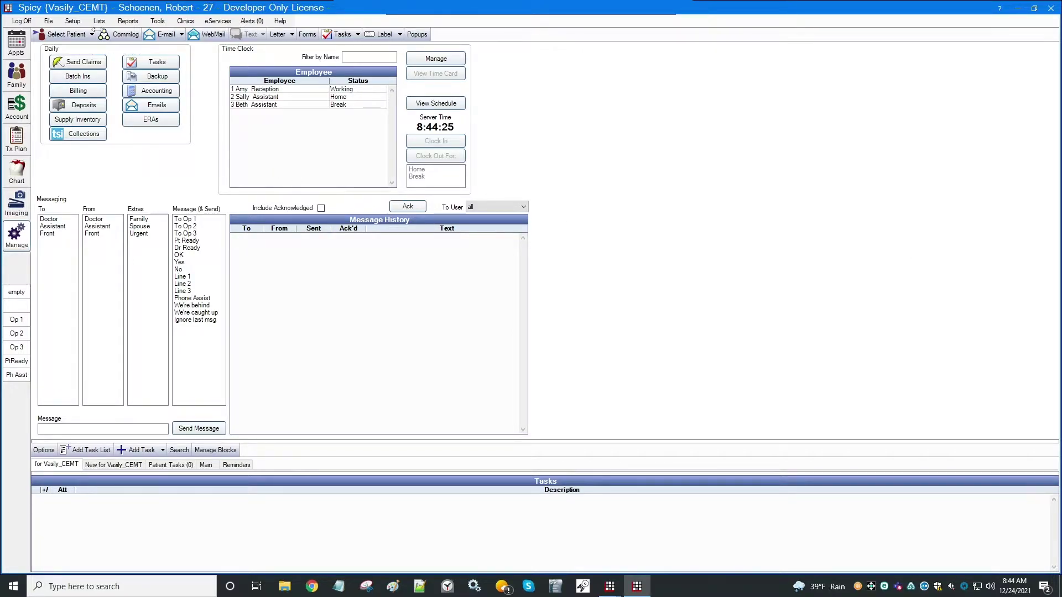
left_click(73, 21)
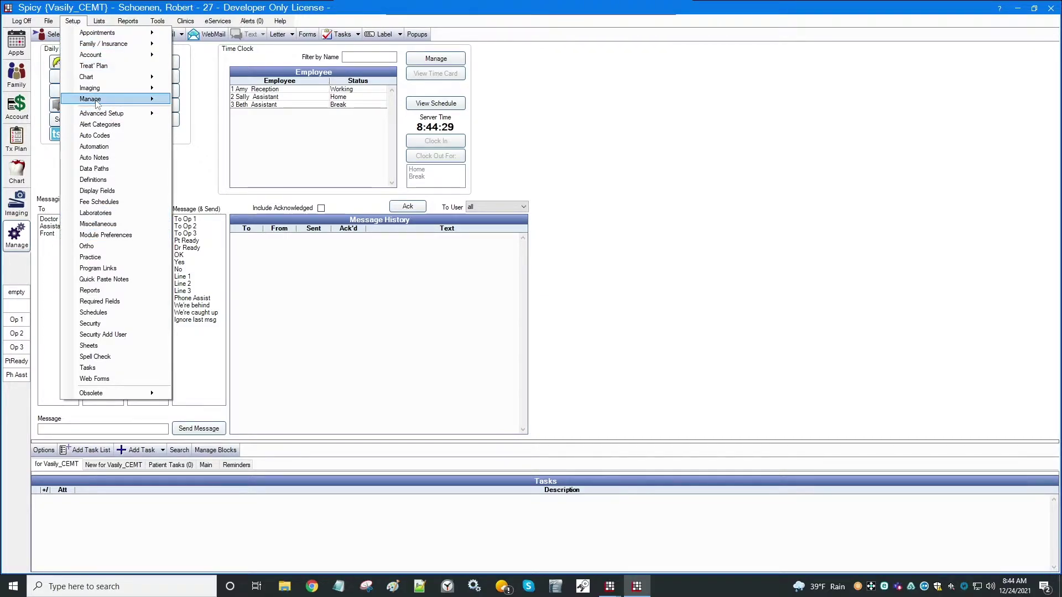
mouse_move(97, 101)
left_click(213, 101)
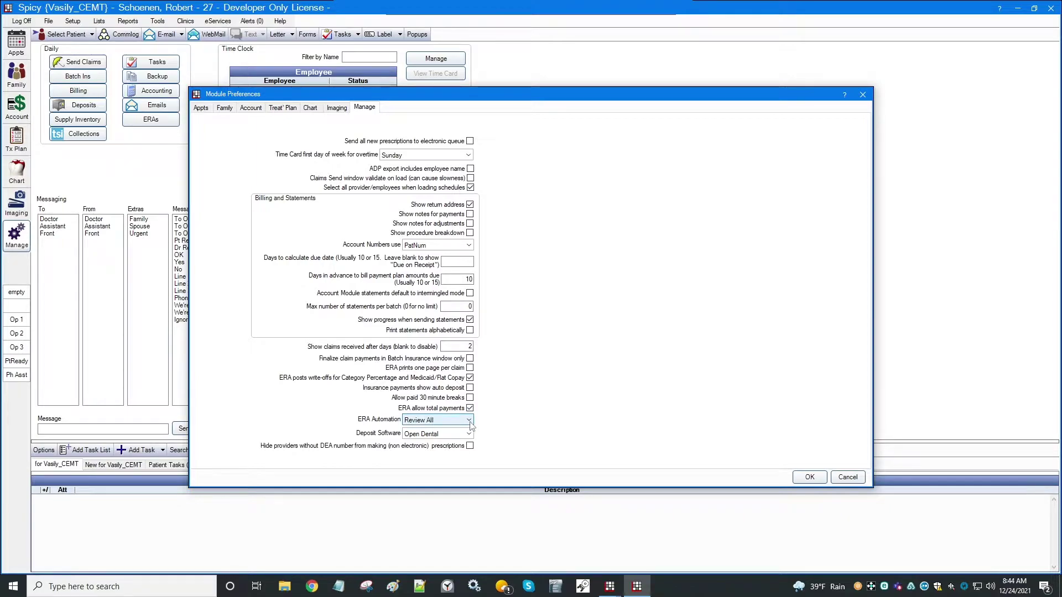
left_click(470, 421)
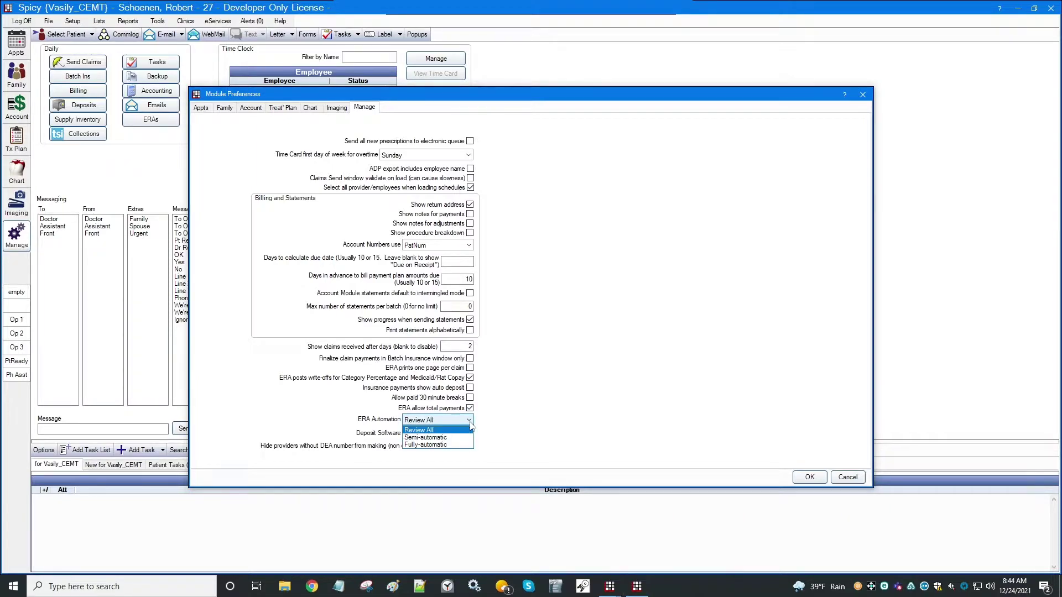
left_click(438, 438)
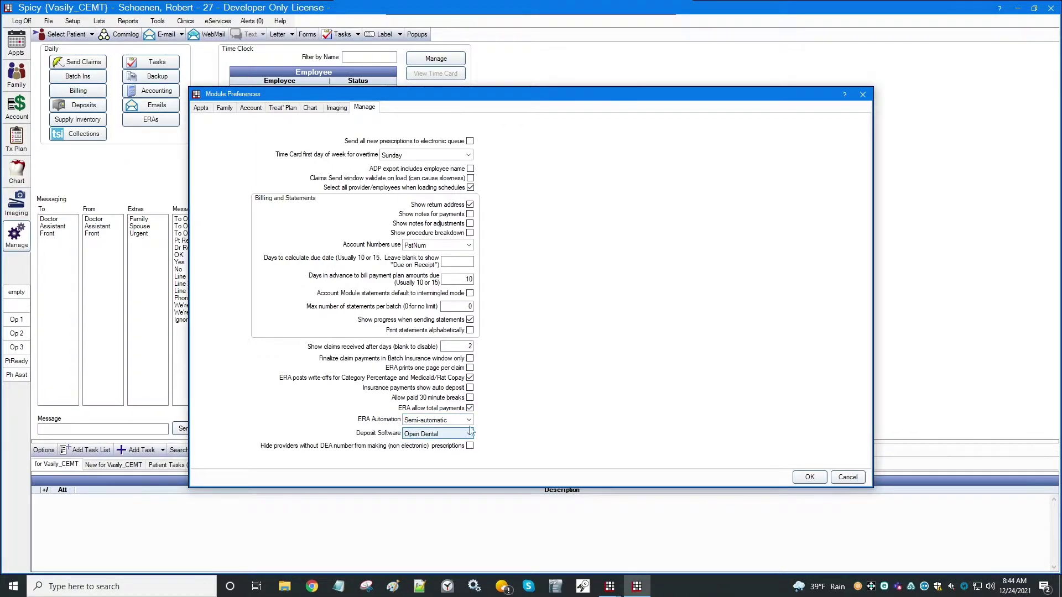
left_click(812, 477)
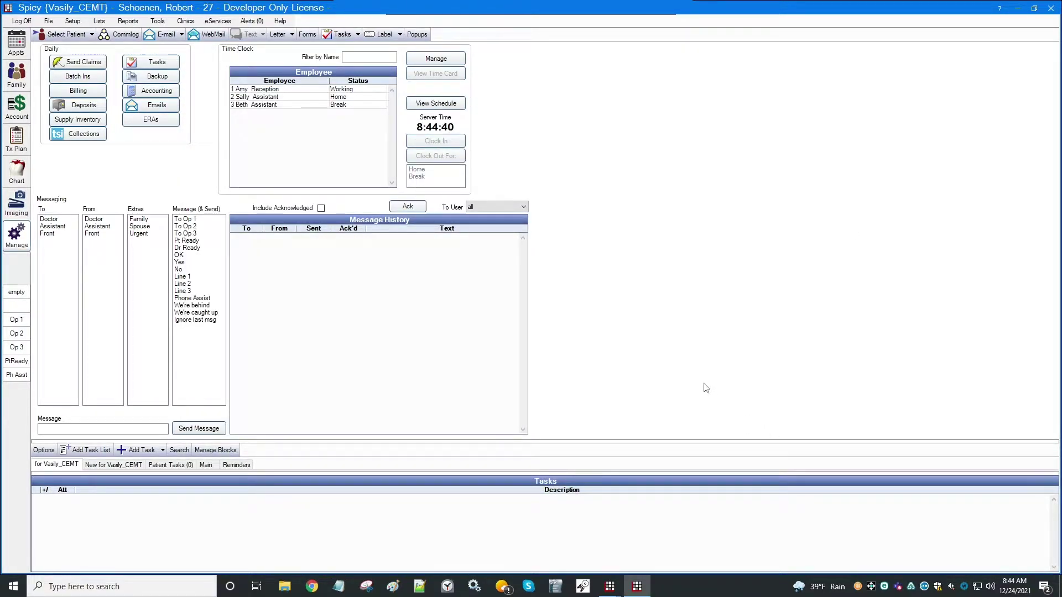
Open the Delta Dental ERA and auto-process its three claims, accepting the success message
left_click(151, 120)
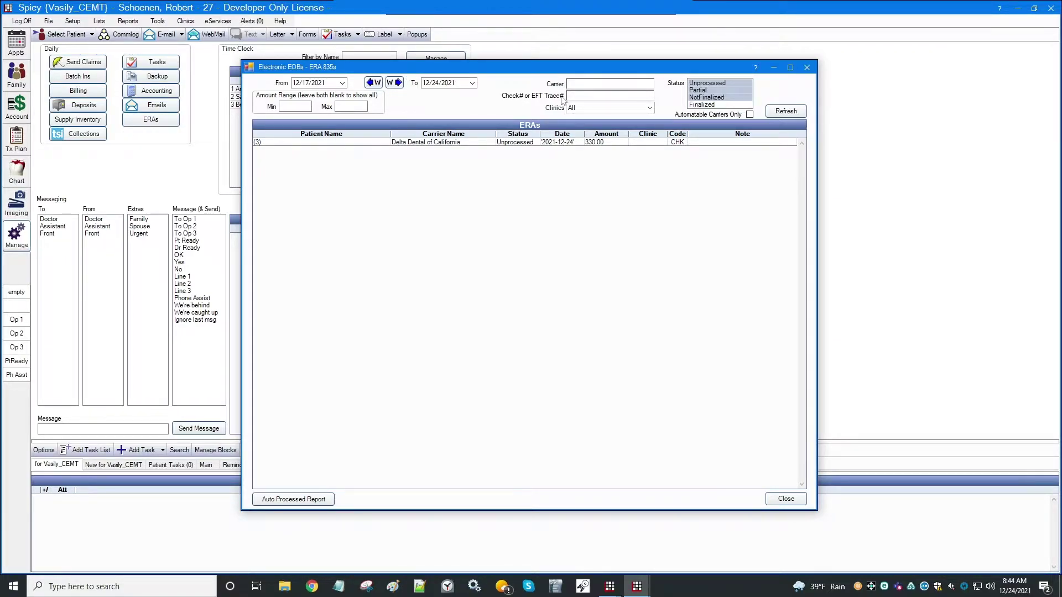
double_click(526, 144)
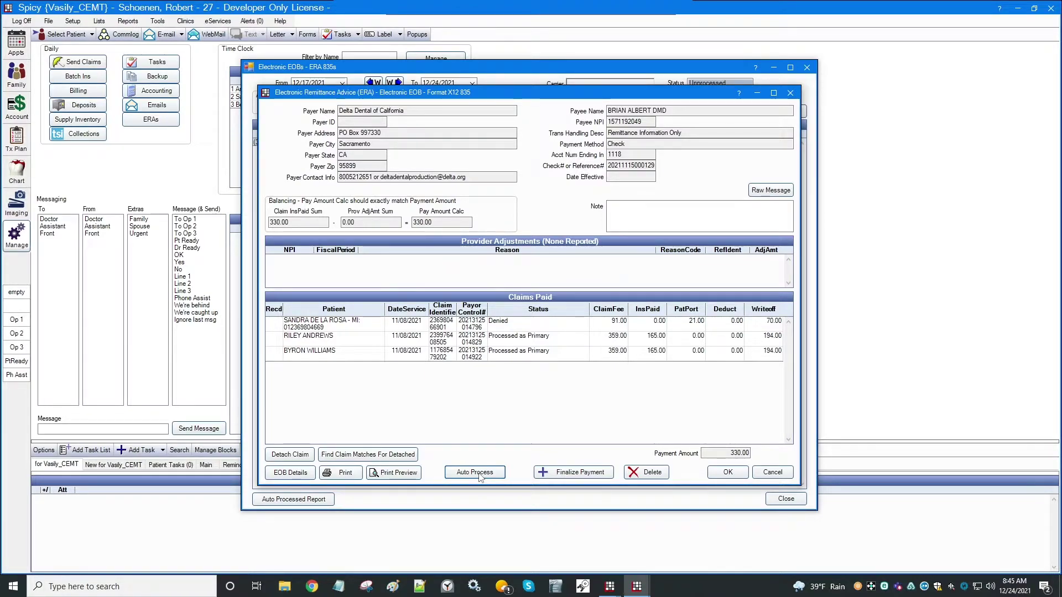
left_click(479, 474)
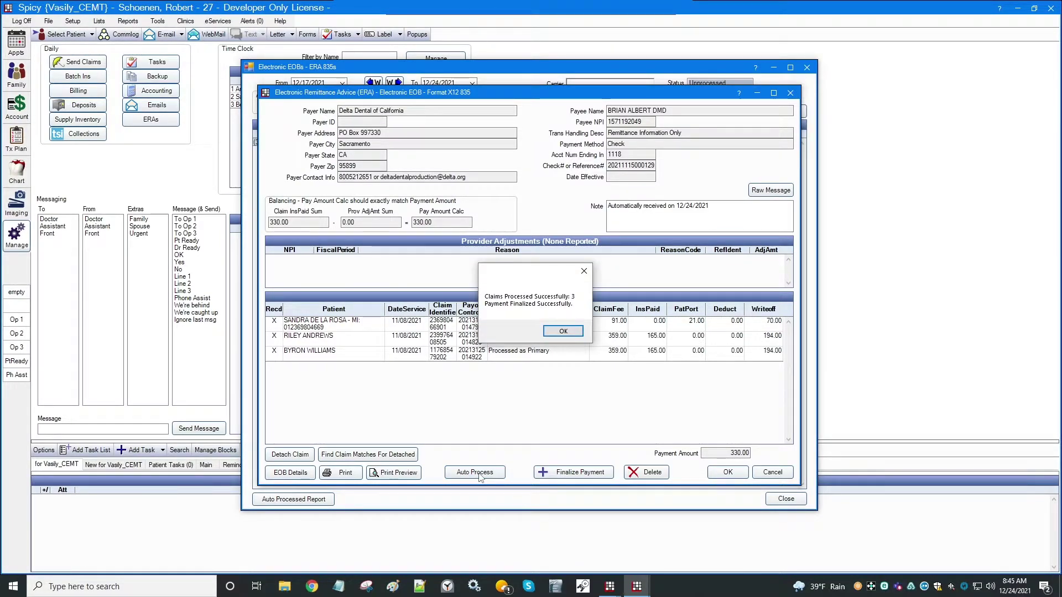
left_click(573, 334)
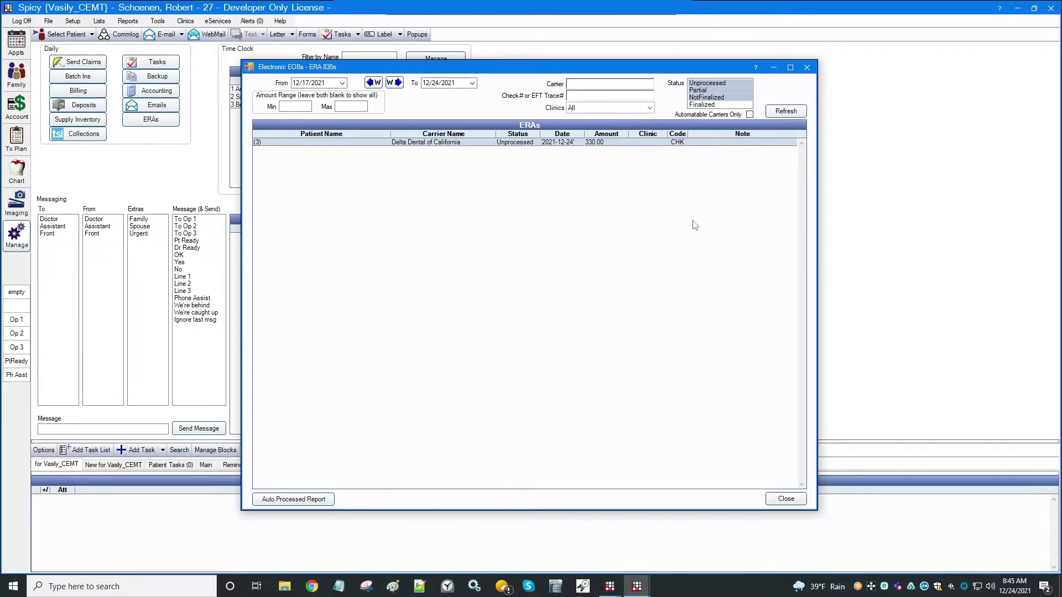
Refresh and filter to Finalized to check the automatic-receipt note, then close the ERA list
left_click(797, 114)
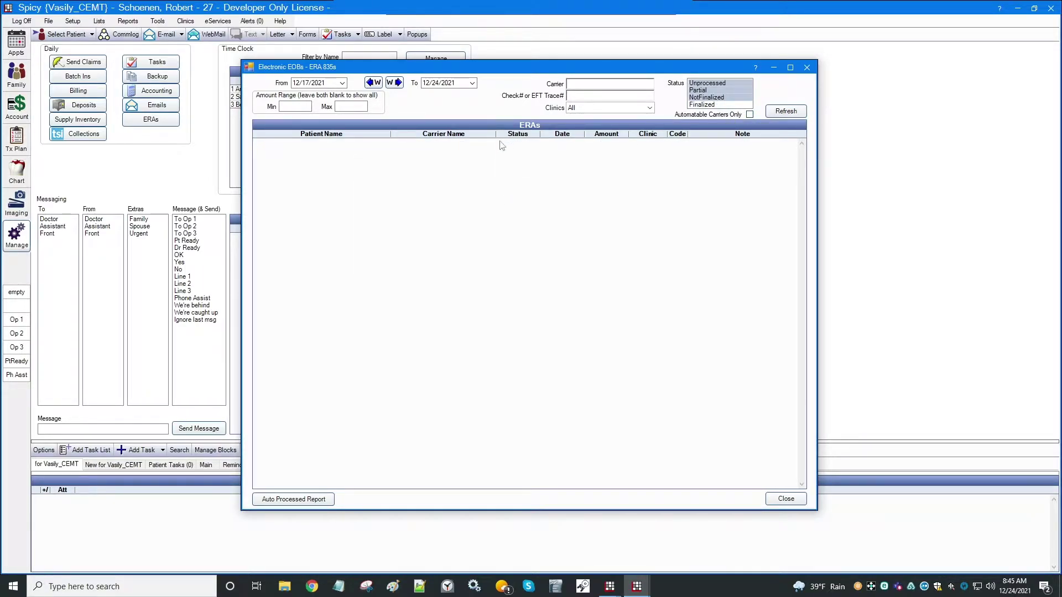
left_click(705, 105)
left_click(706, 105)
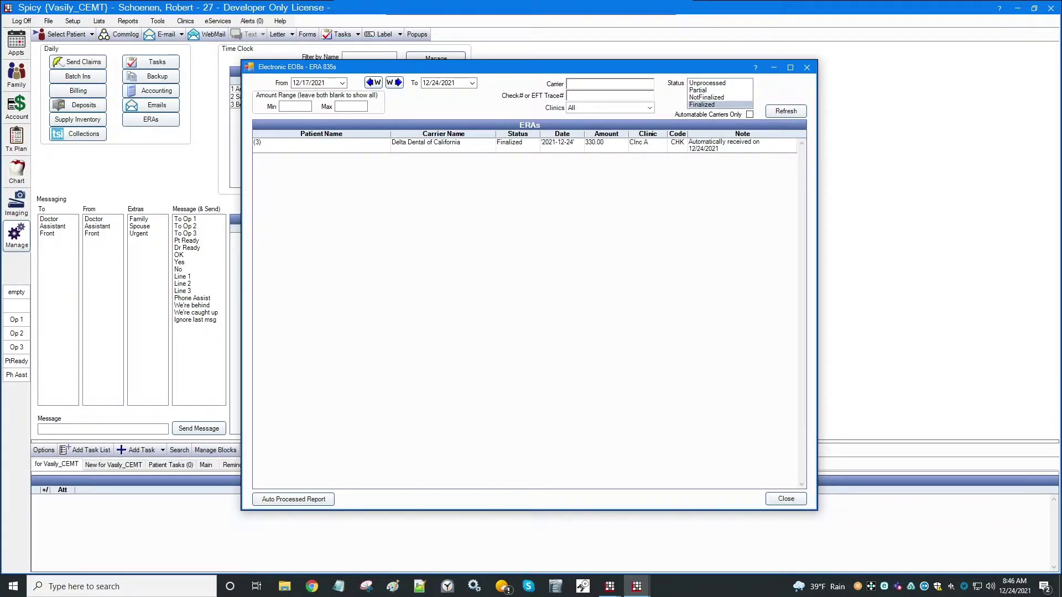
left_click(786, 498)
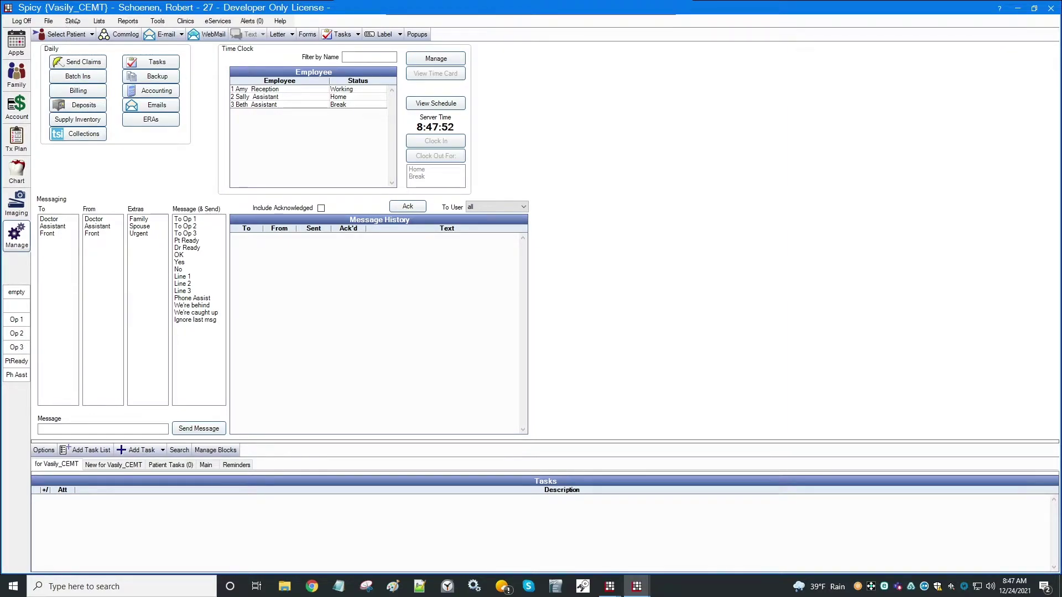
Save ERA Automation as Fully-automatic in the Manage module preferences
left_click(73, 21)
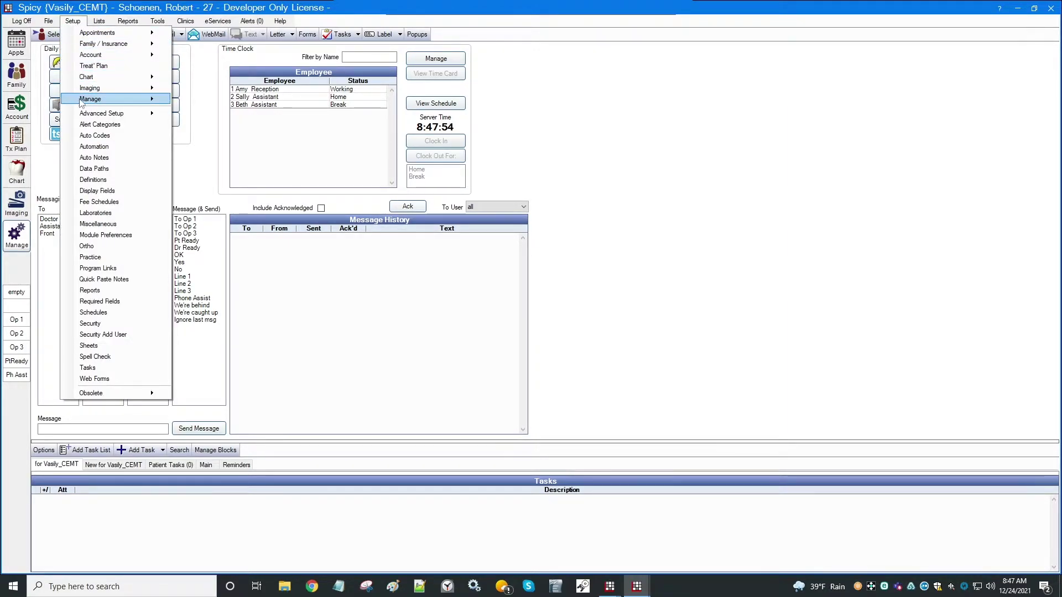
mouse_move(81, 103)
left_click(216, 106)
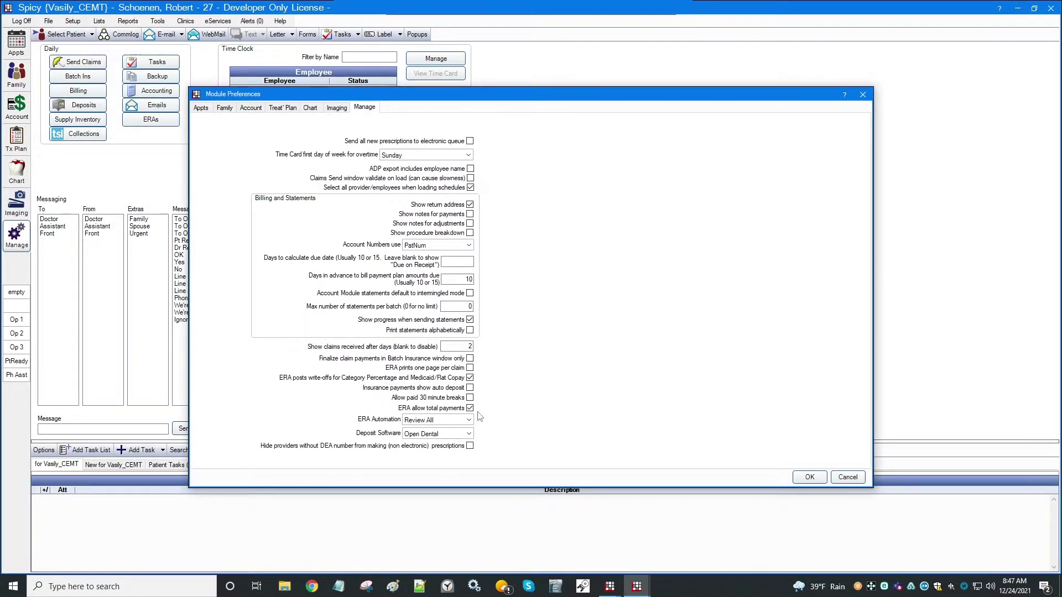
left_click(470, 421)
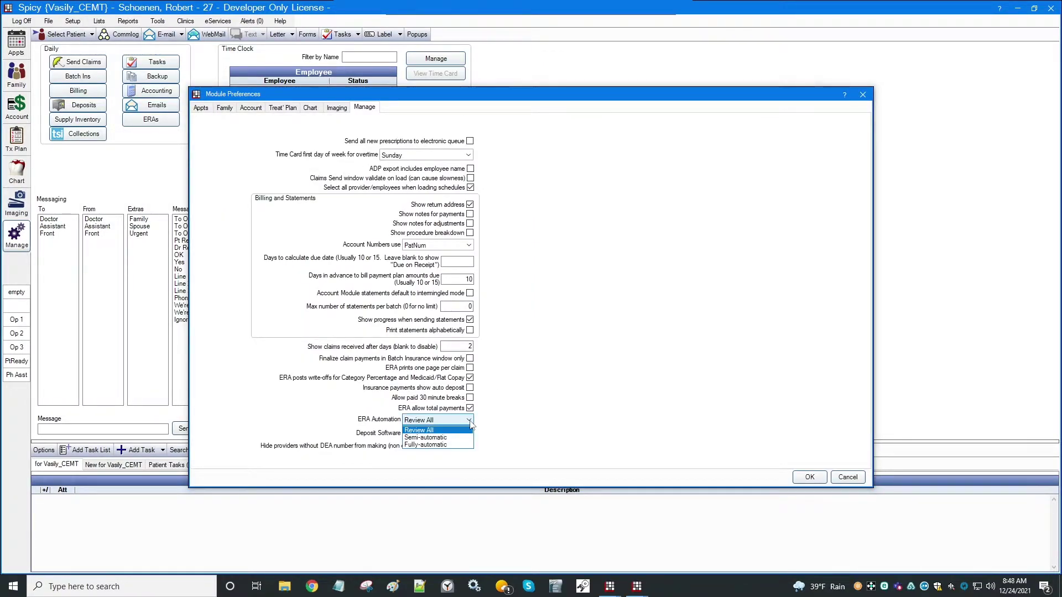
left_click(452, 445)
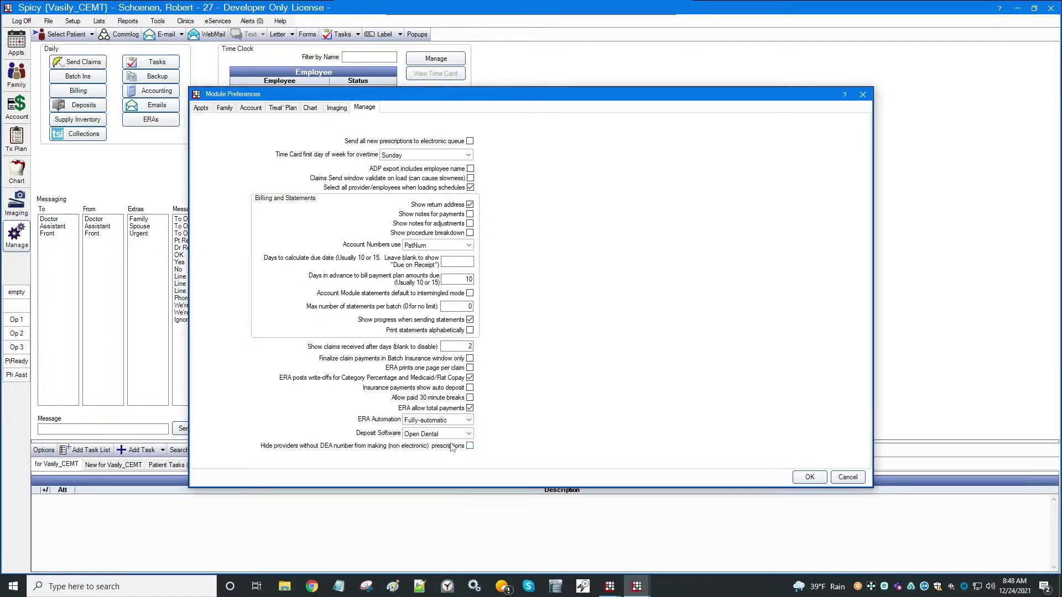
left_click(810, 477)
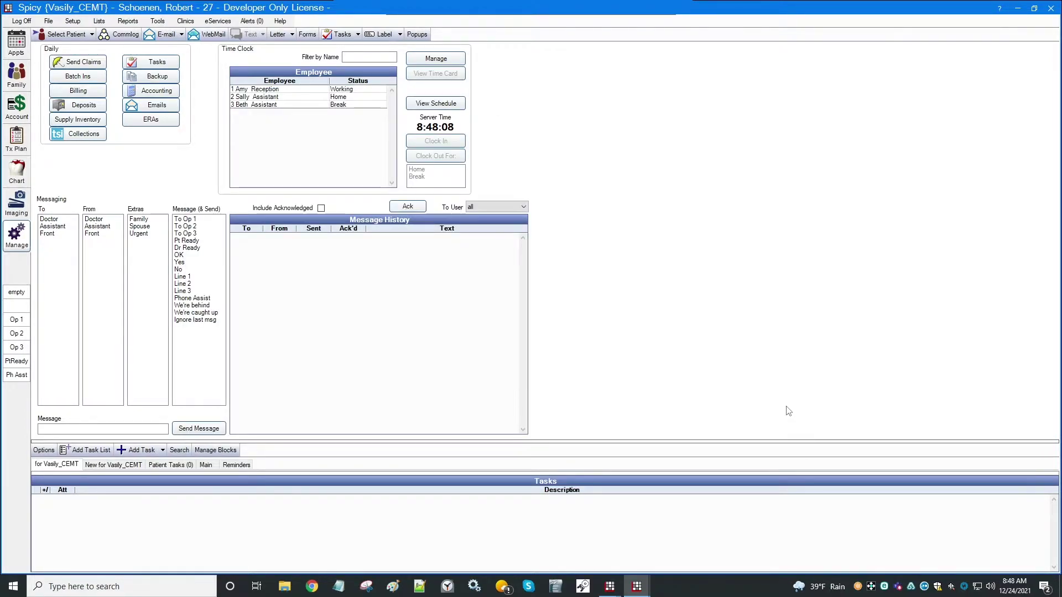
left_click(79, 63)
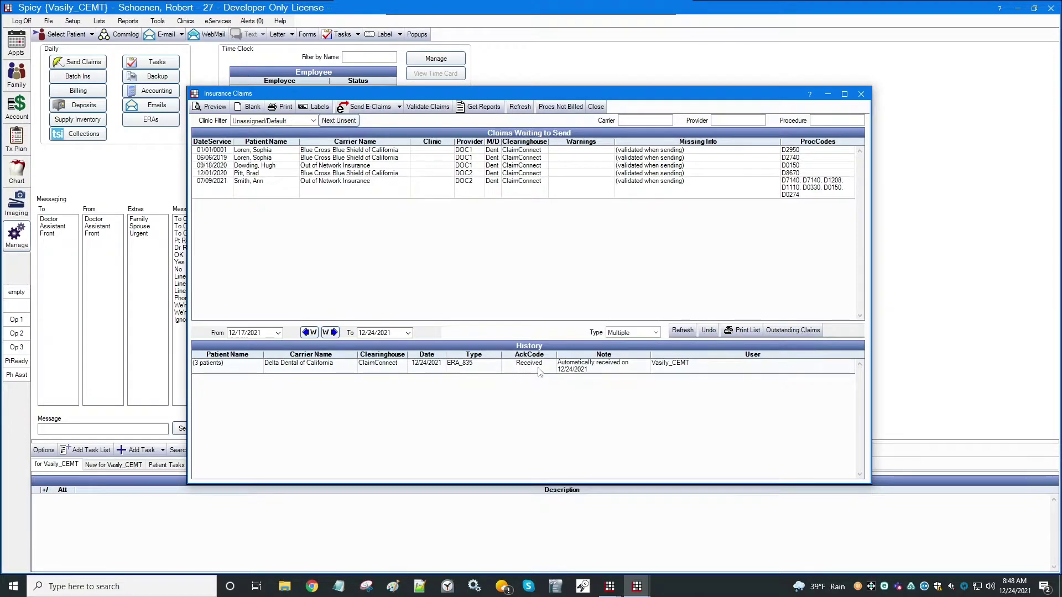
left_click(864, 95)
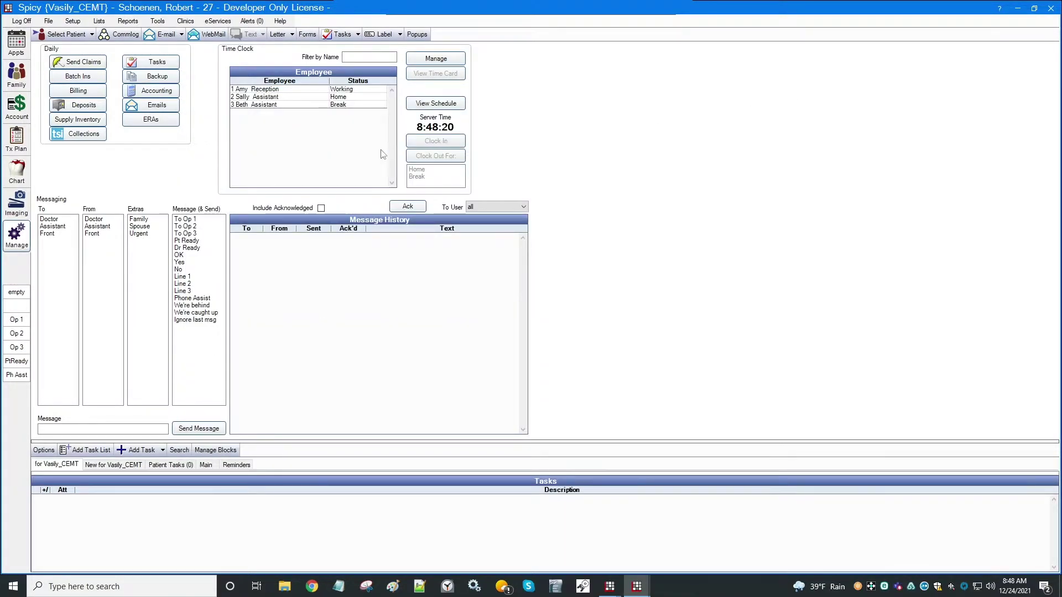
Filter ERAs to Finalized, review the 330.00 Delta Dental ERA's paid claims, then close without changes
left_click(163, 123)
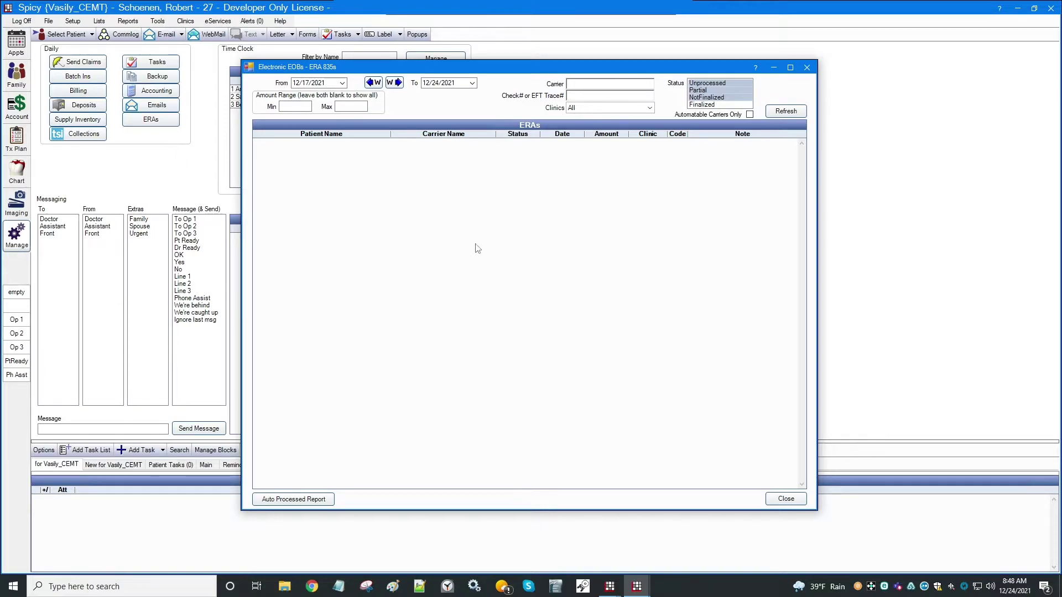
left_click(713, 104)
left_click(714, 105)
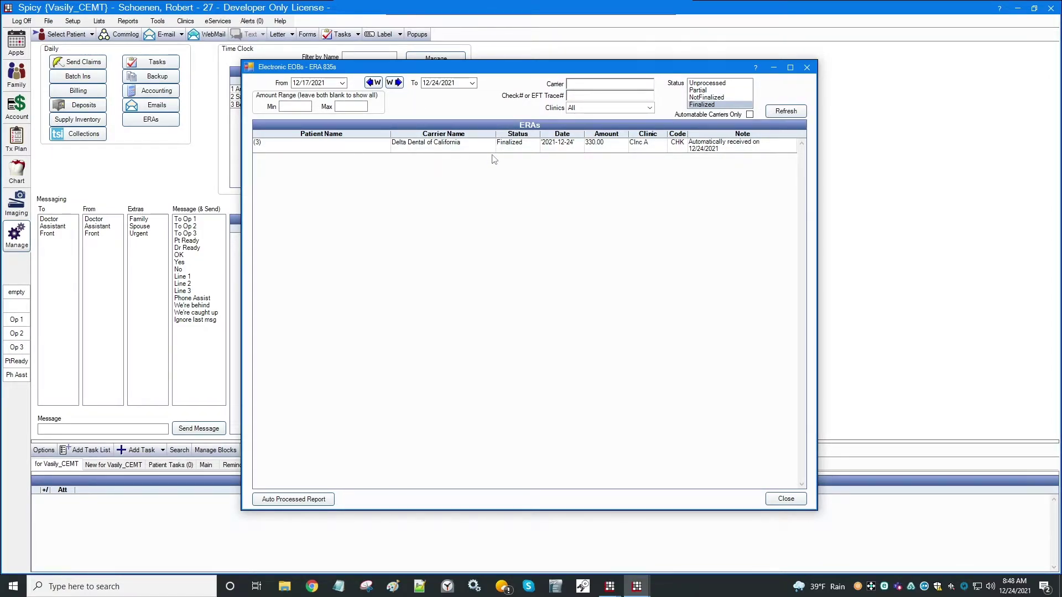
double_click(530, 151)
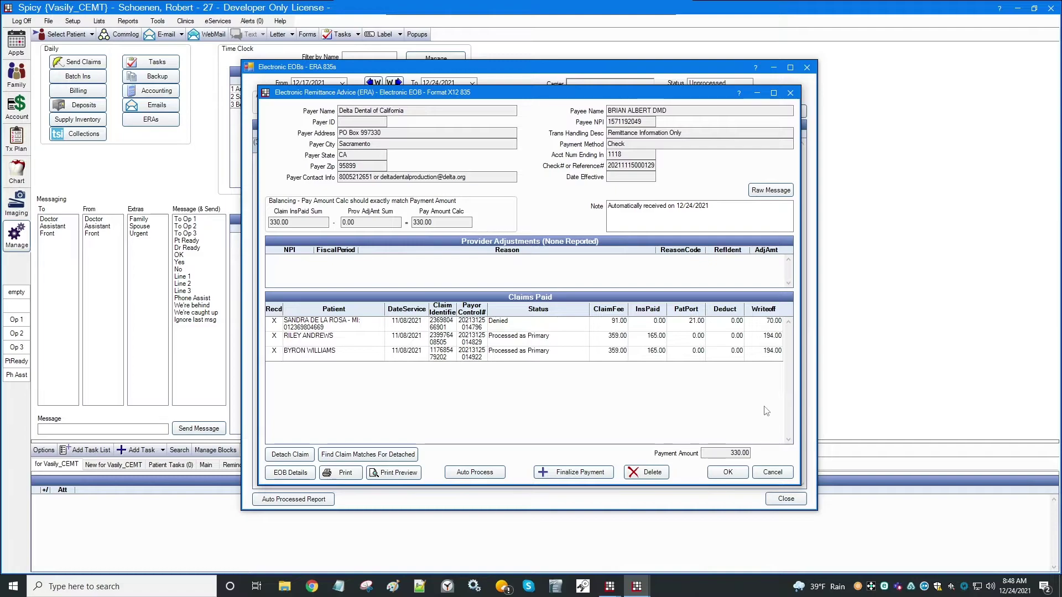
left_click(772, 473)
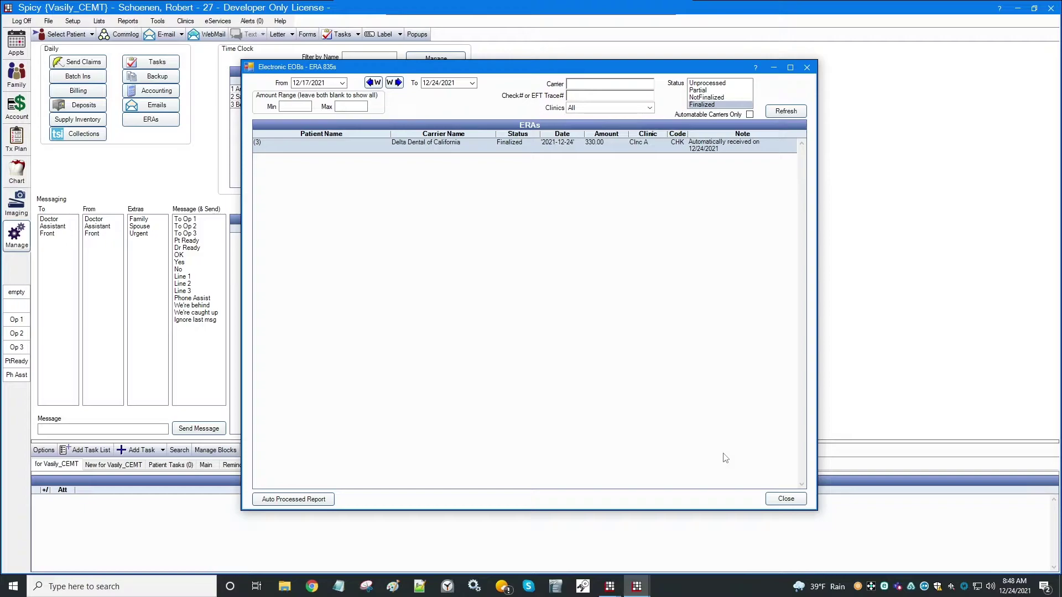
left_click(785, 500)
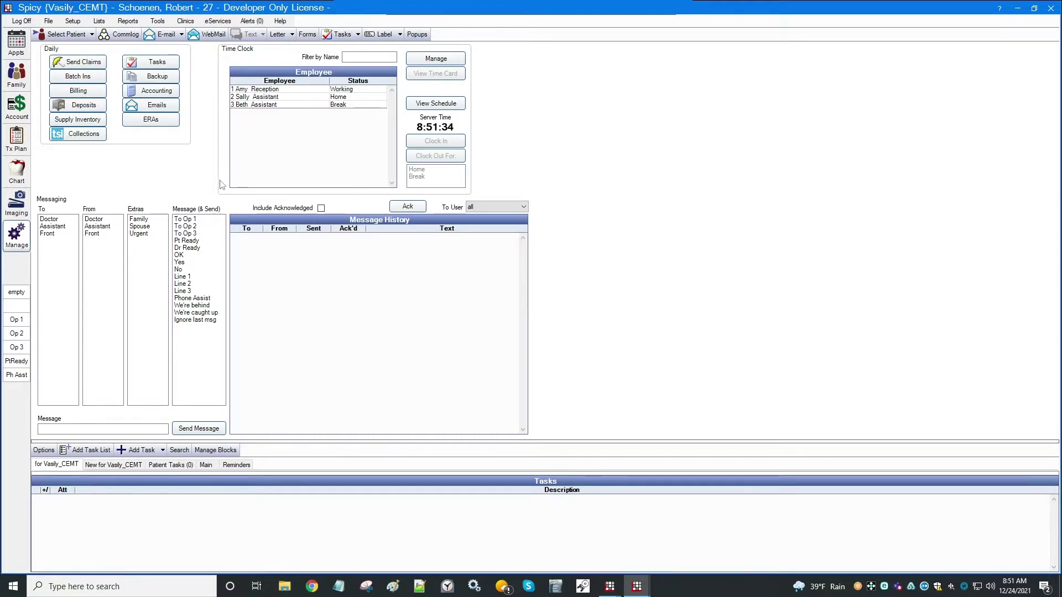
Retry Auto Process on the partially processed Delta Dental ERA; the denied claim stays unprocessed (0 claims)
left_click(158, 123)
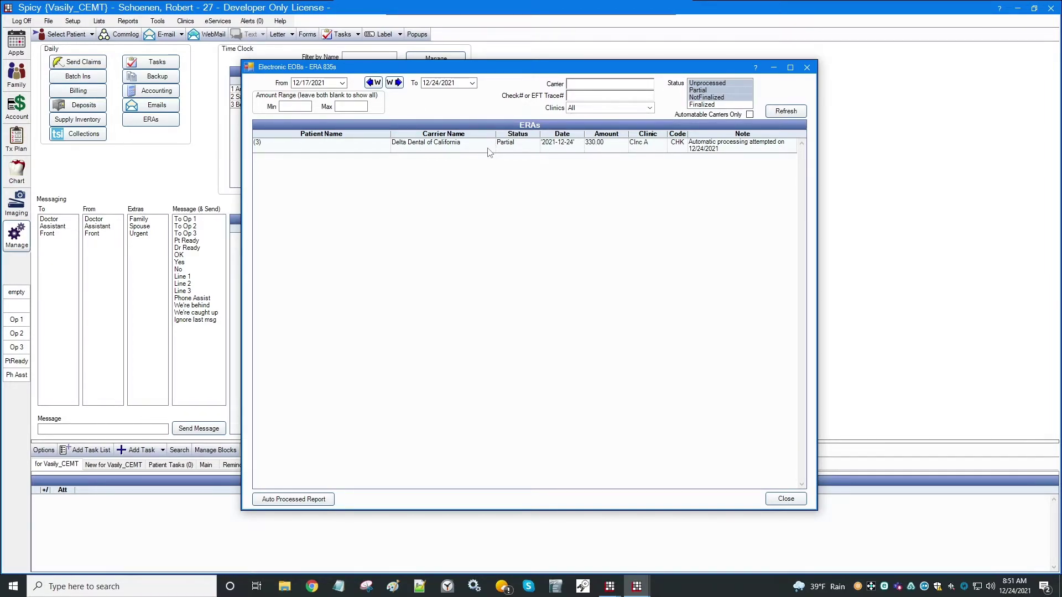
double_click(488, 147)
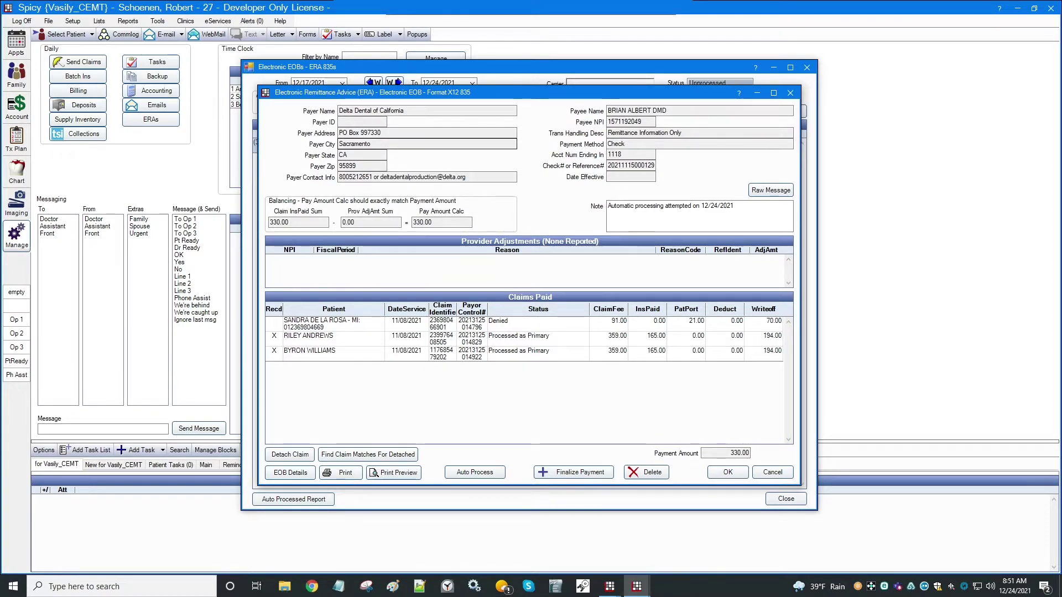
left_click(489, 474)
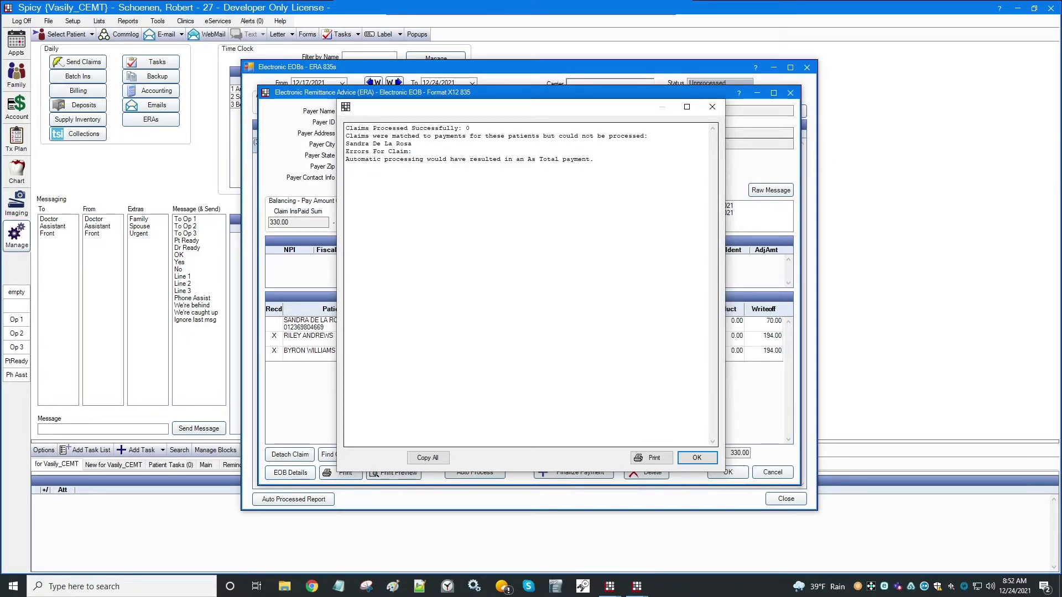
left_click(697, 459)
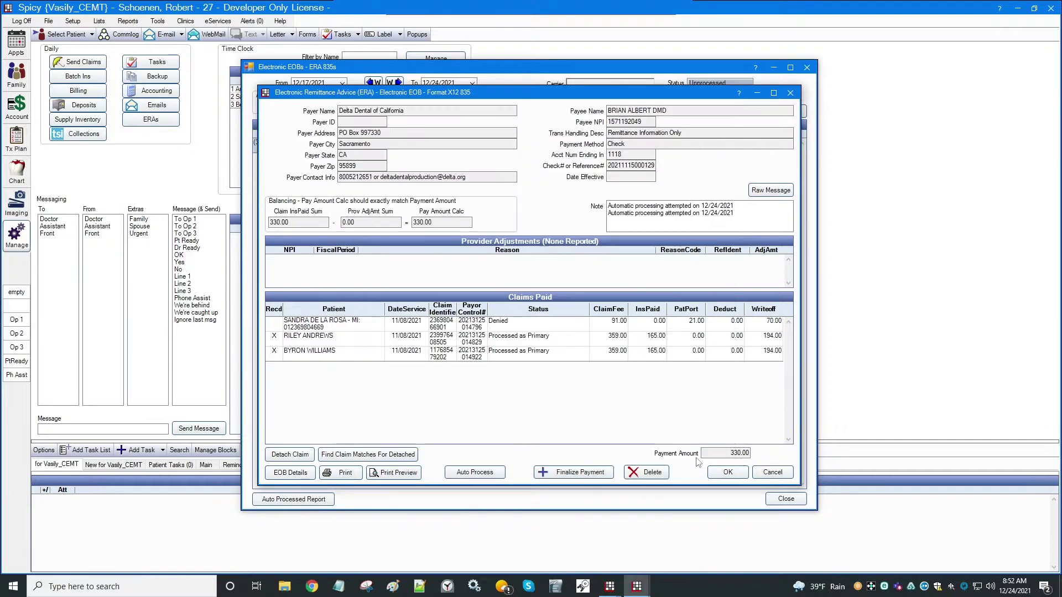
From the patient's account, receive the denied 91.00 claim by procedure with 0 insurance paid
right_click(450, 326)
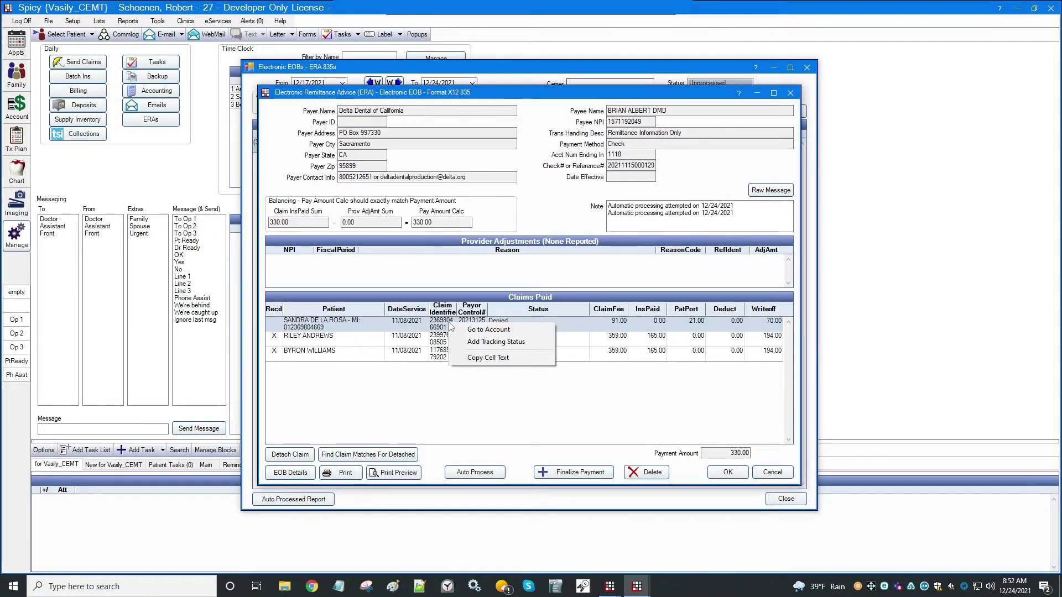
left_click(490, 331)
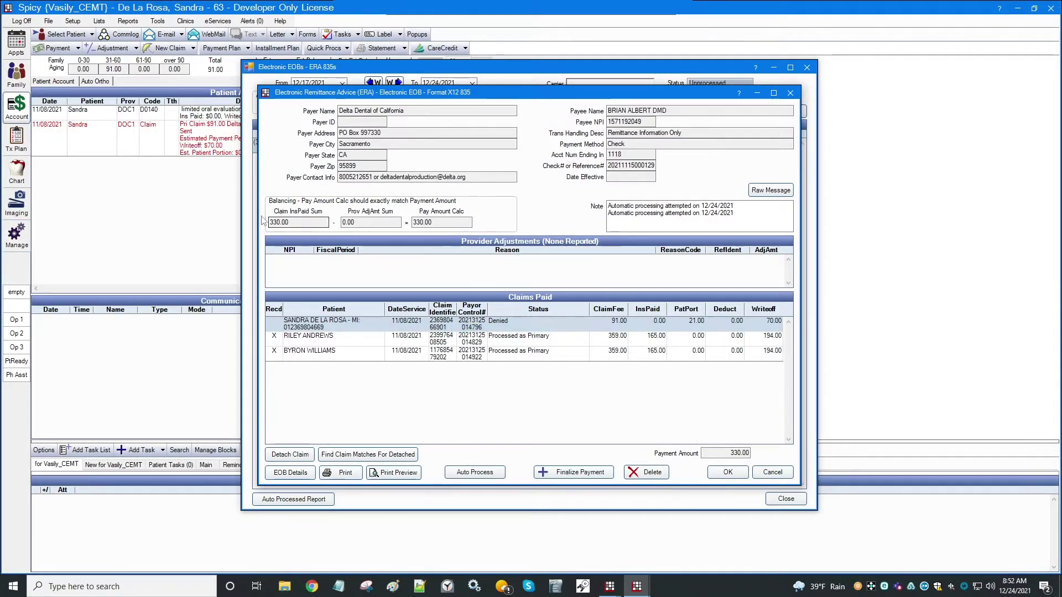
double_click(212, 144)
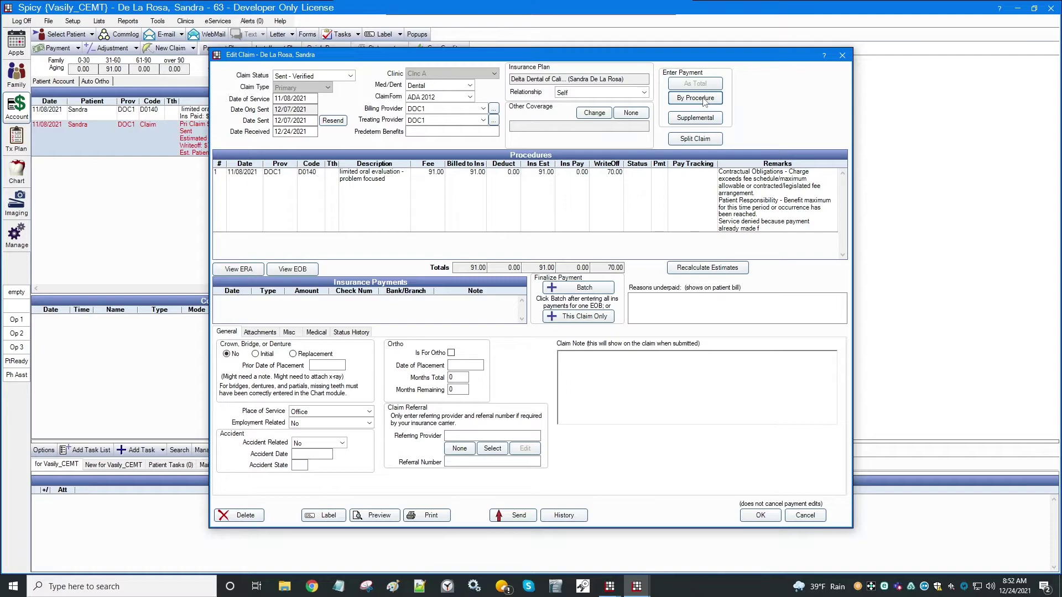
left_click(700, 99)
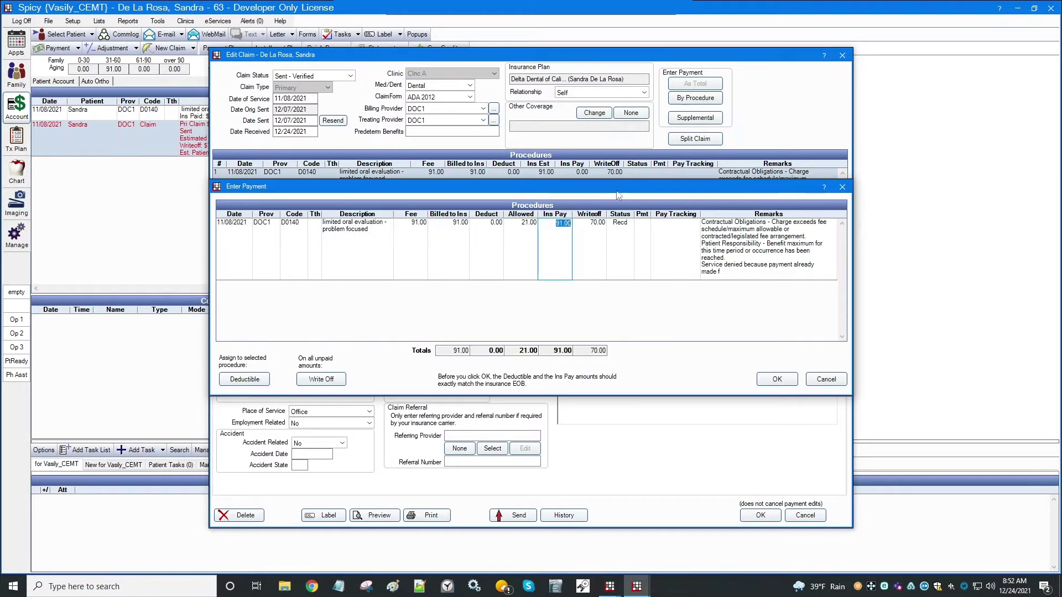
left_click(558, 224)
double_click(557, 223)
type("0")
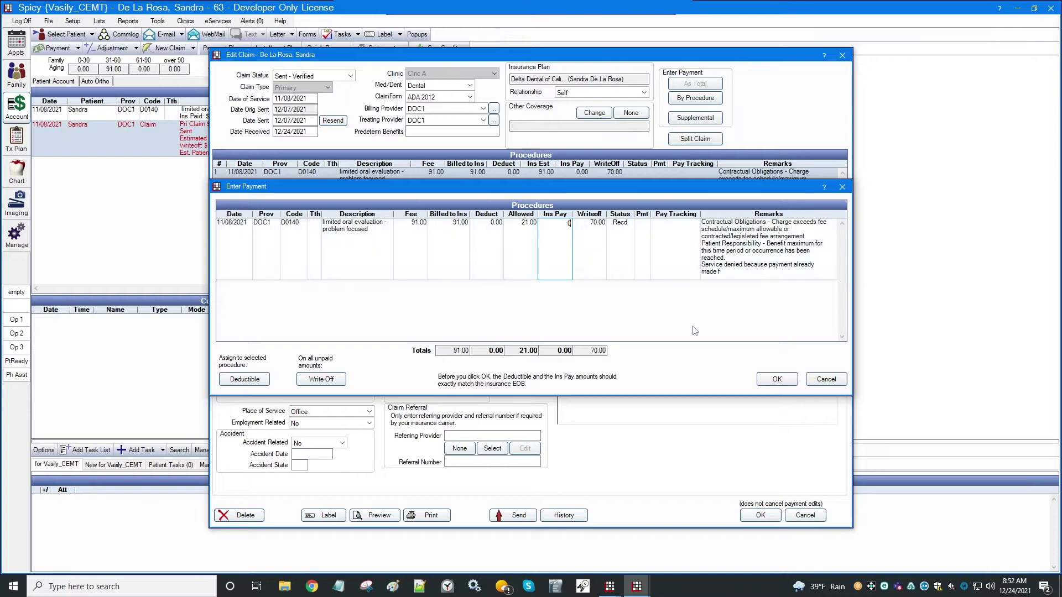
left_click(778, 379)
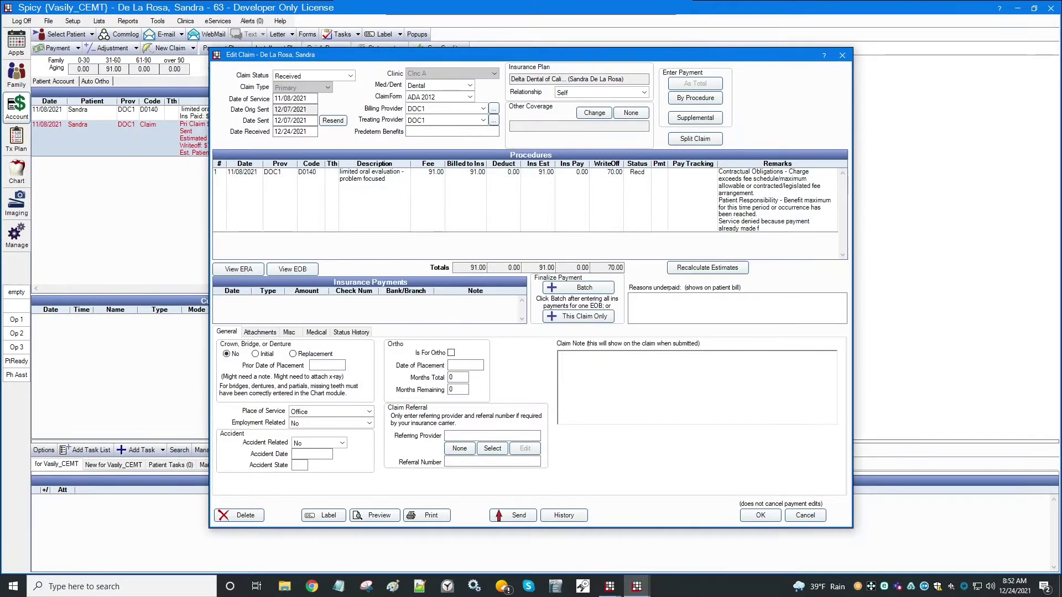
left_click(760, 515)
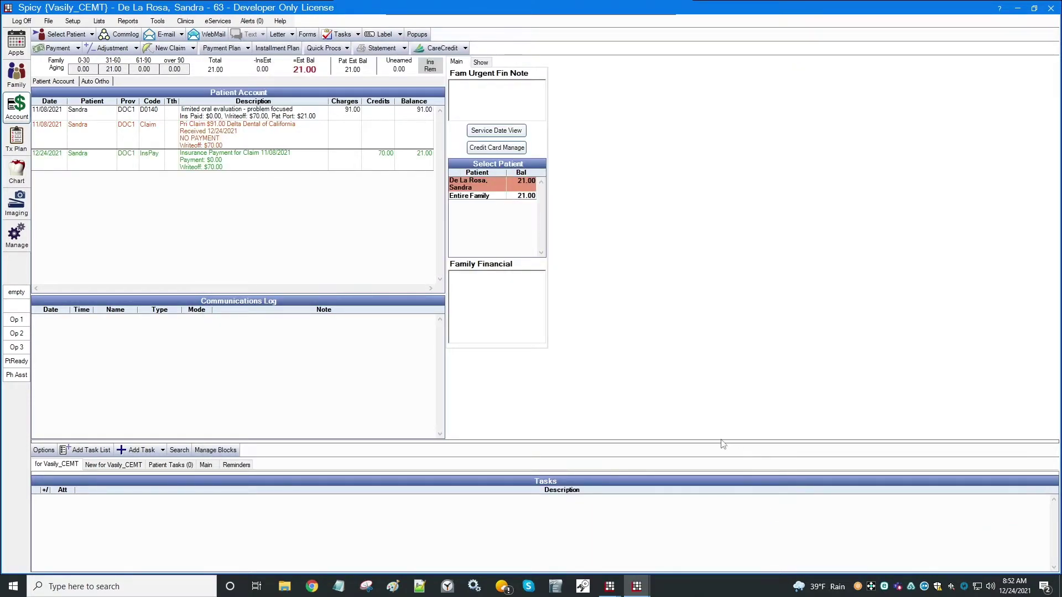
Finalize the Delta Dental ERA's 330.00 check payment covering its three claims
left_click(17, 235)
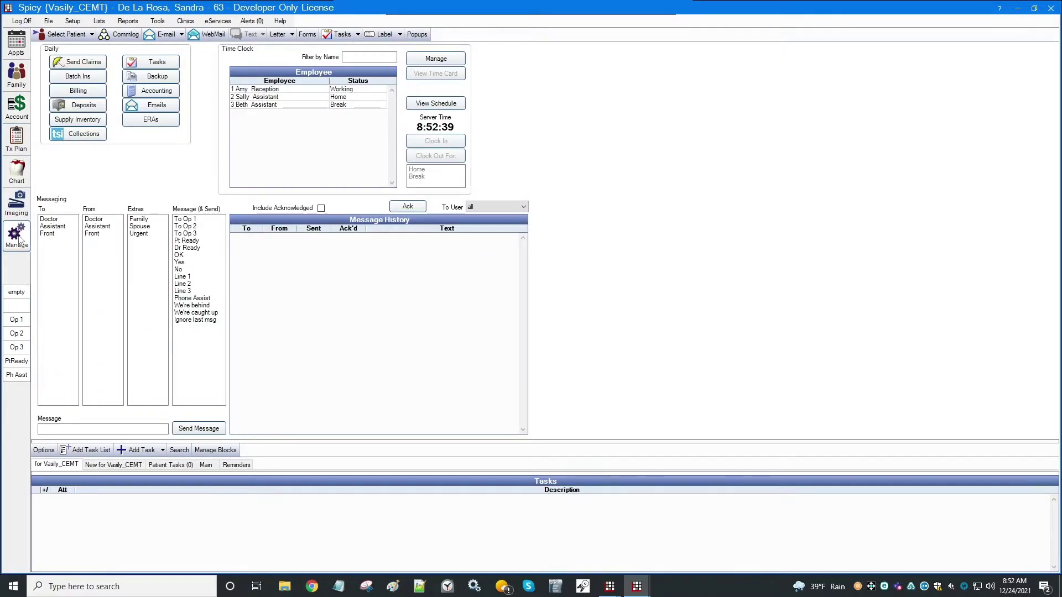
left_click(152, 121)
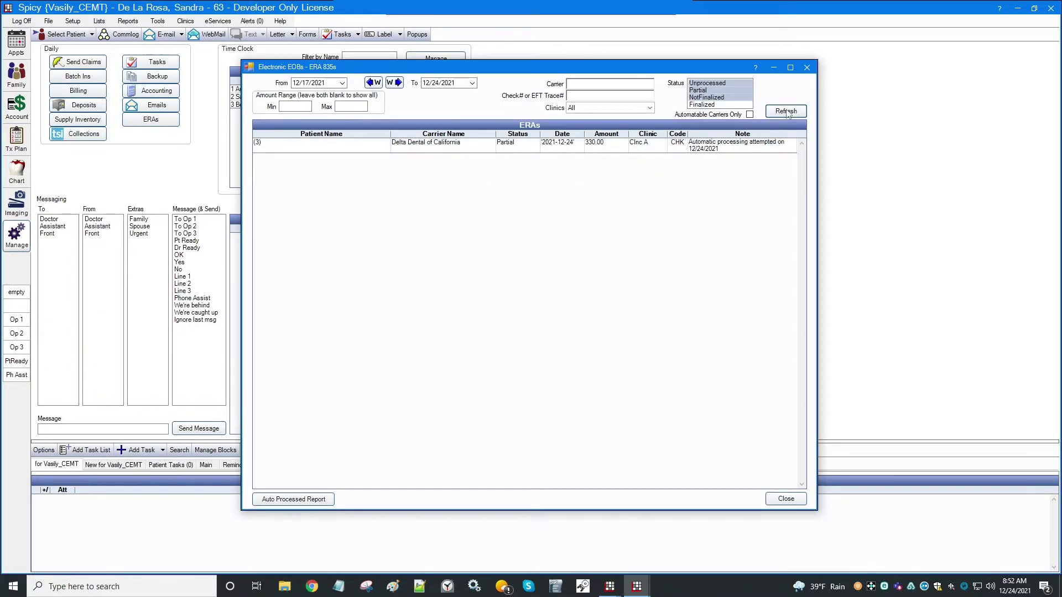
double_click(529, 147)
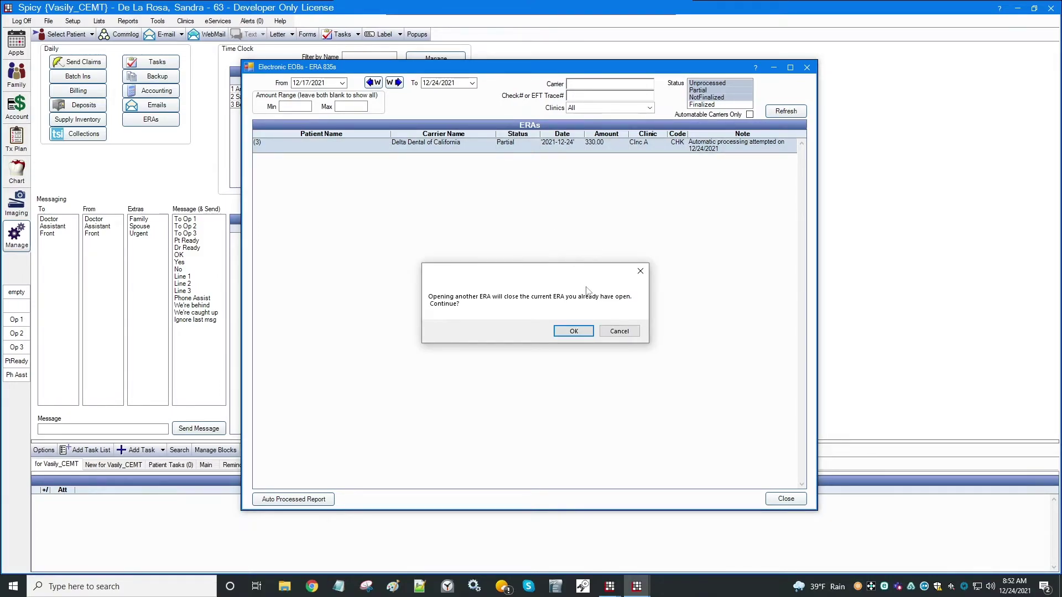
left_click(613, 335)
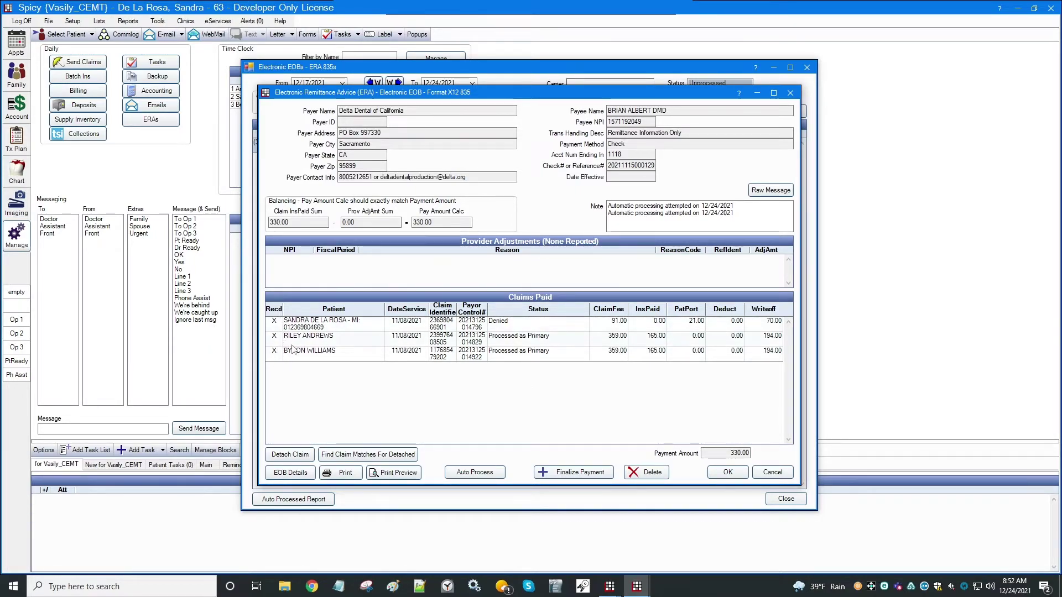
left_click(581, 476)
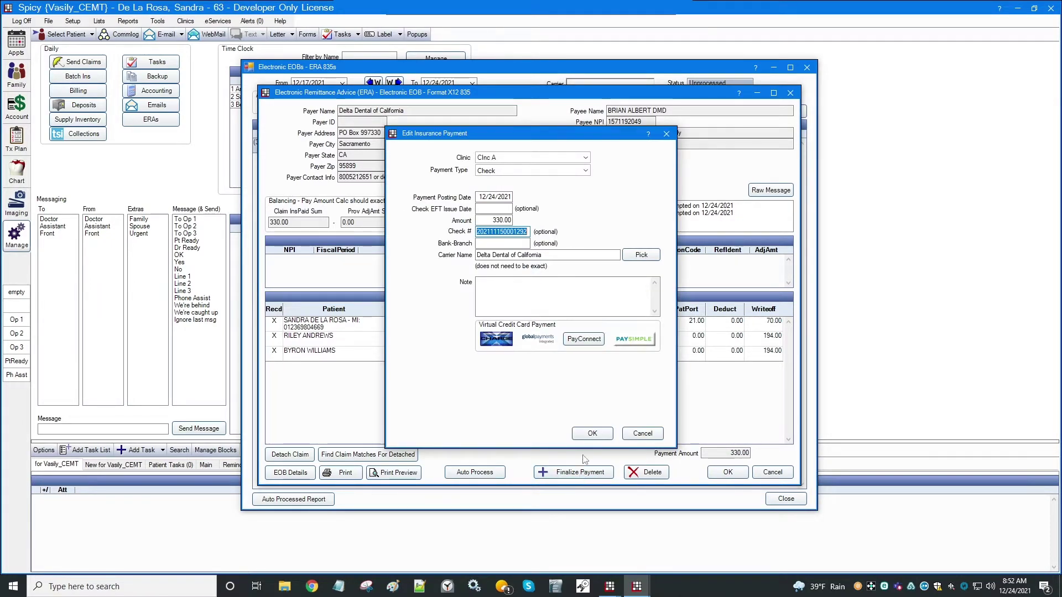
left_click(593, 434)
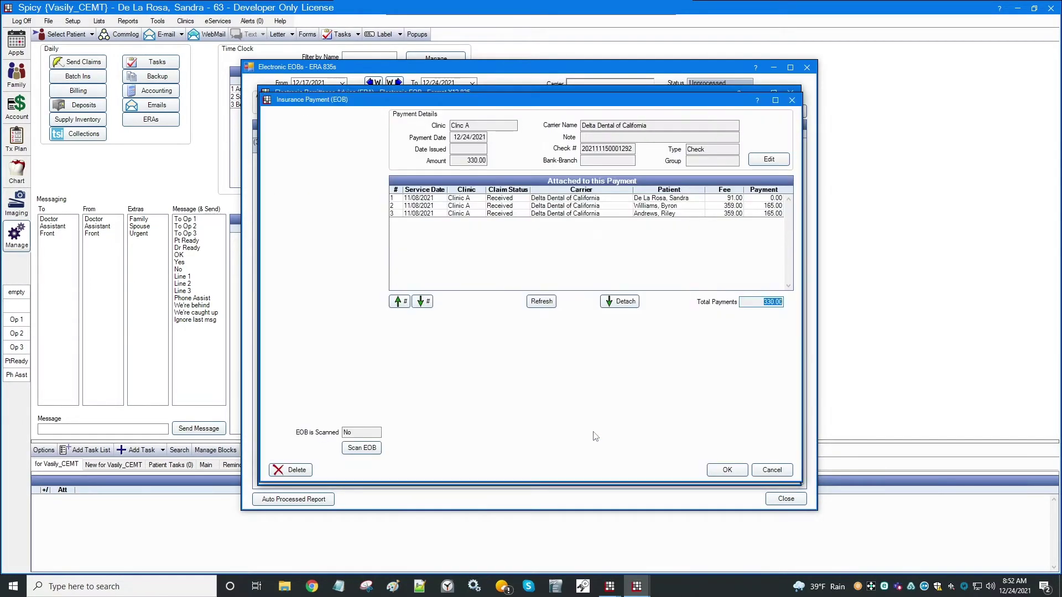
left_click(727, 470)
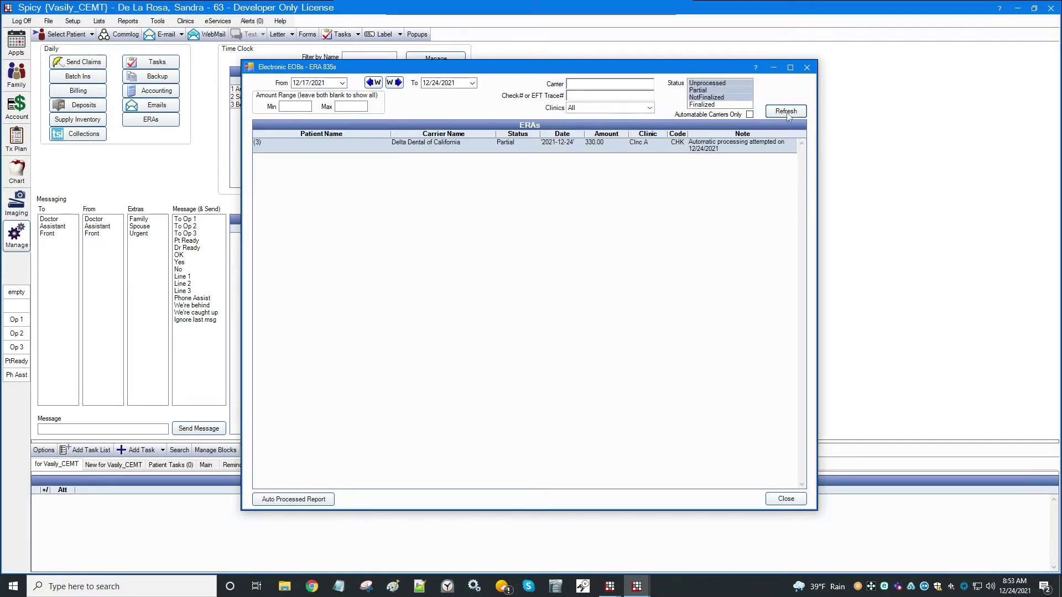
Refresh the ERA list with Finalized included in the Status filter, then close it
left_click(786, 111)
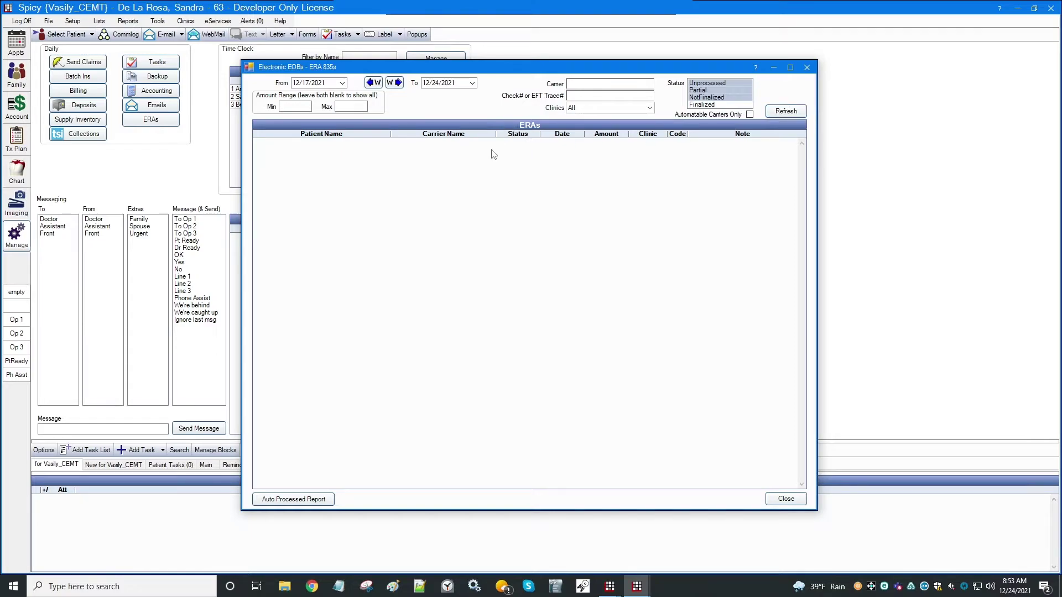
left_click(704, 104)
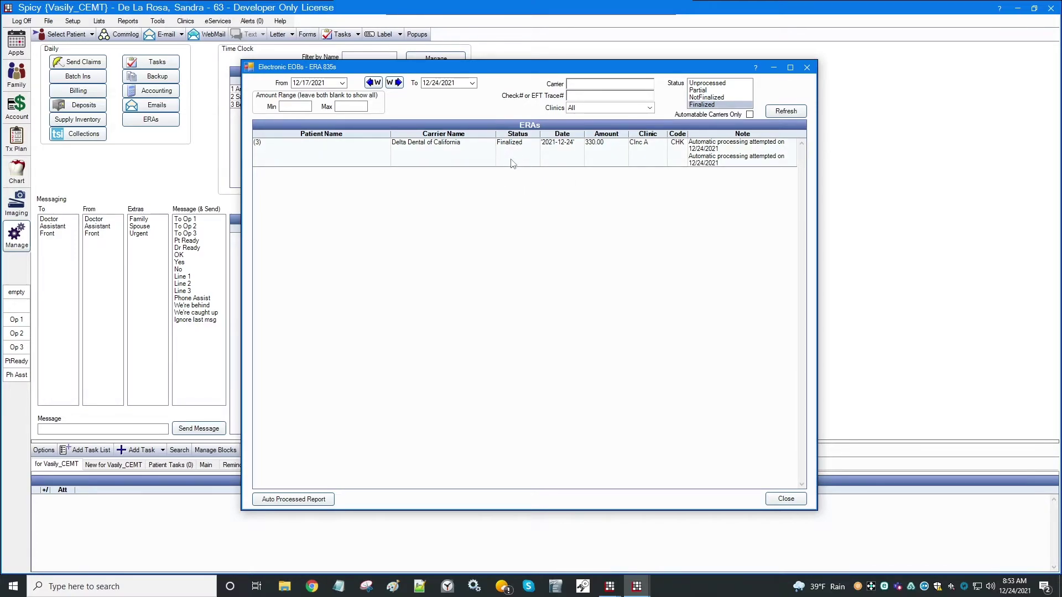
left_click(790, 499)
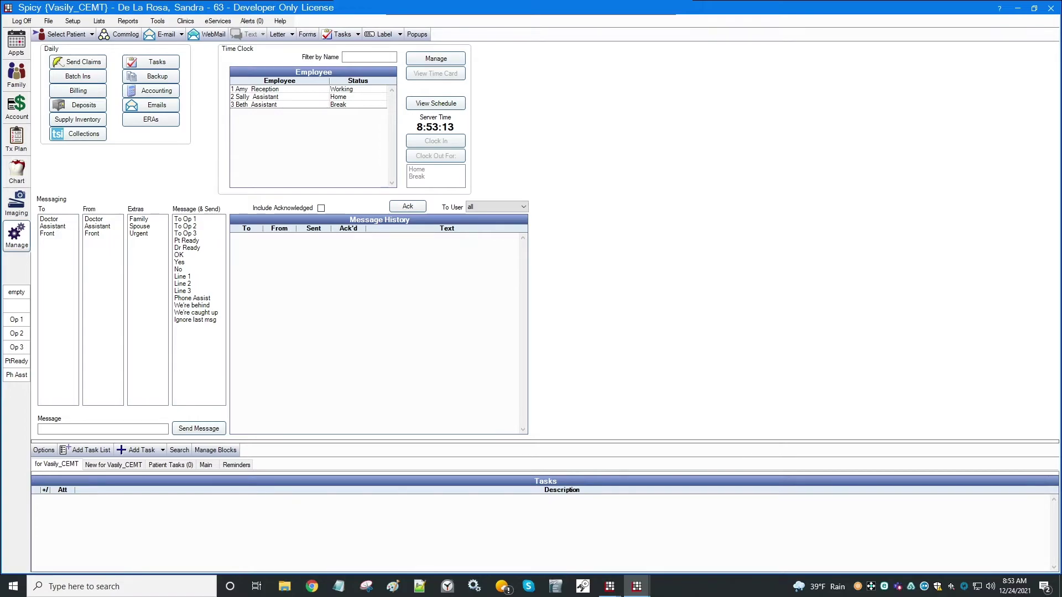